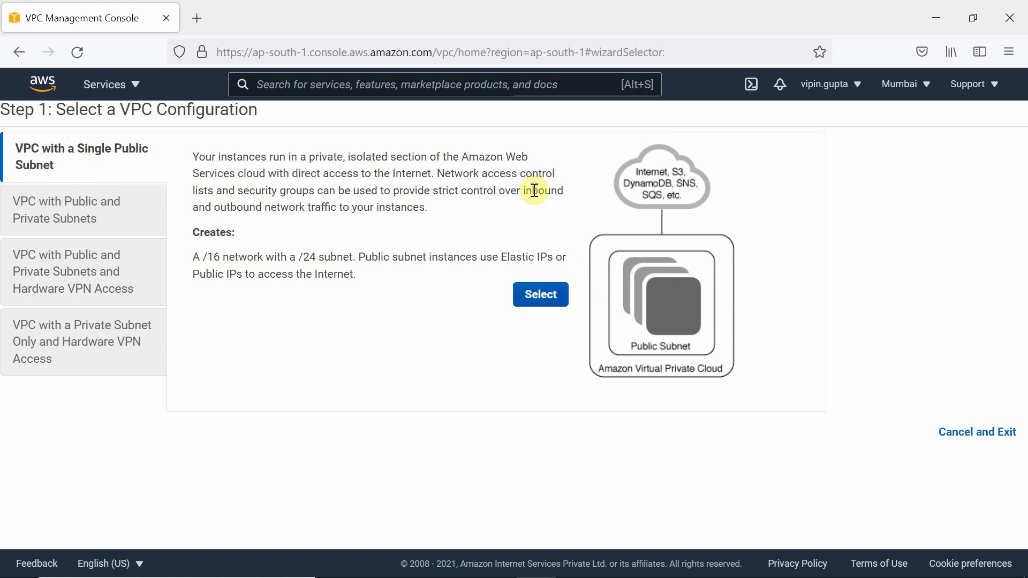
Compare the VPC wizard configurations, including public and private subnets, hardware VPN access, and private subnet only
left_click(75, 214)
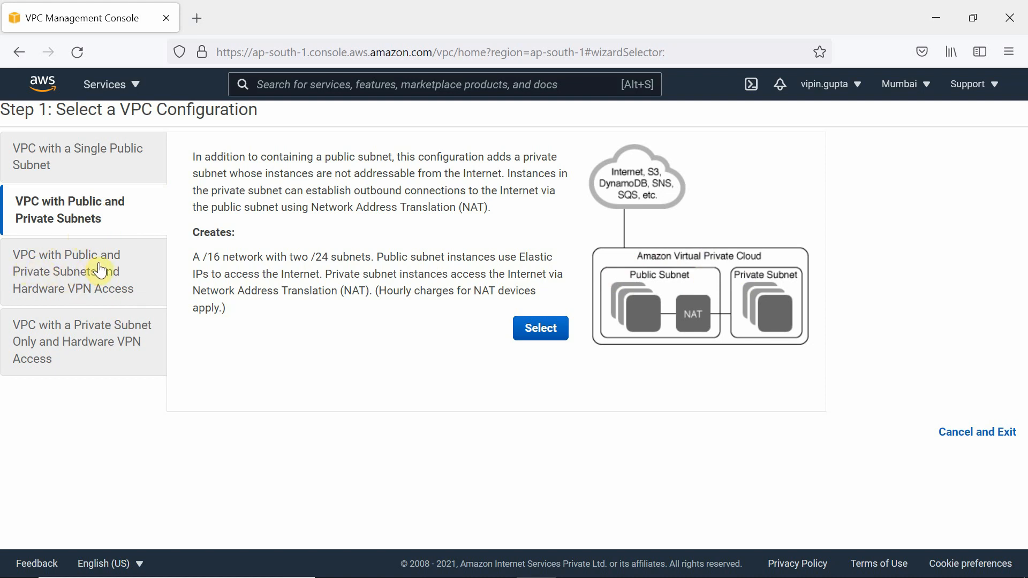
left_click(90, 286)
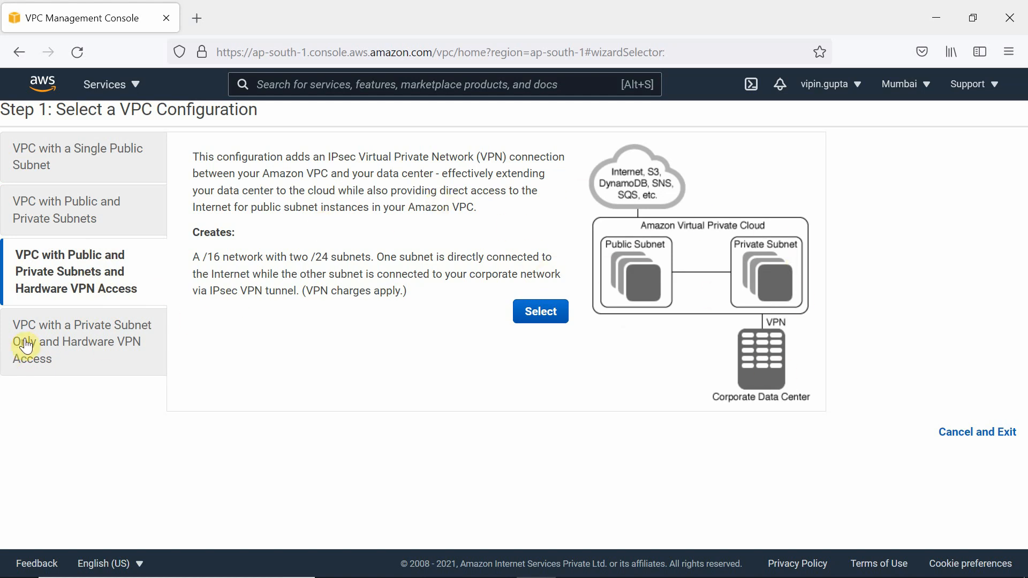
left_click(76, 349)
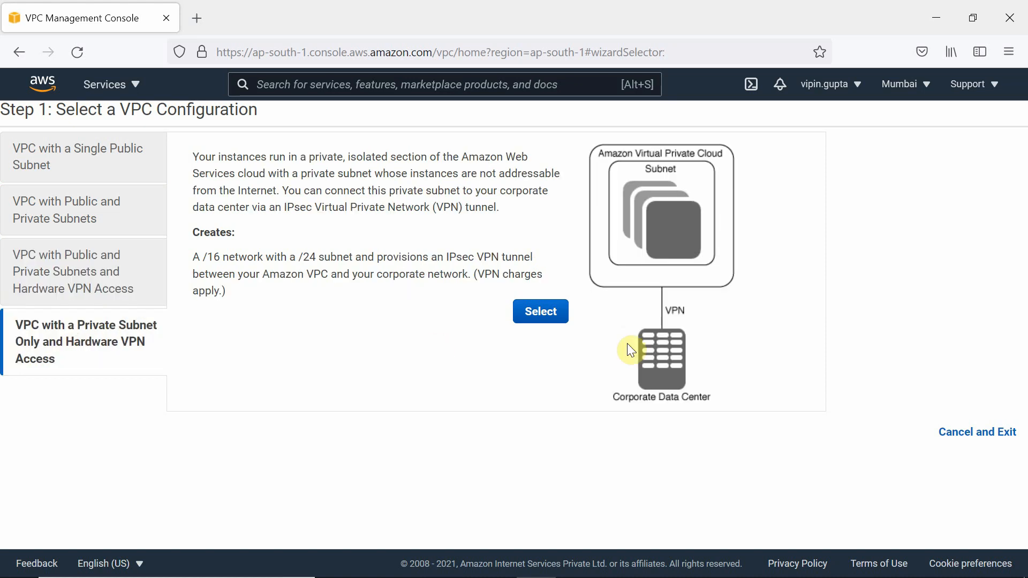
left_click(115, 275)
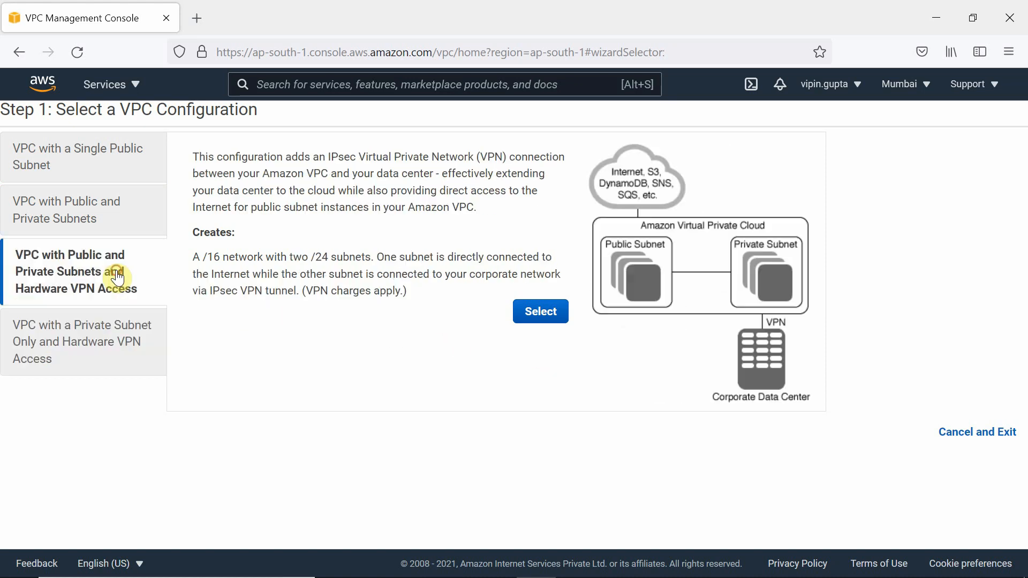
left_click(65, 219)
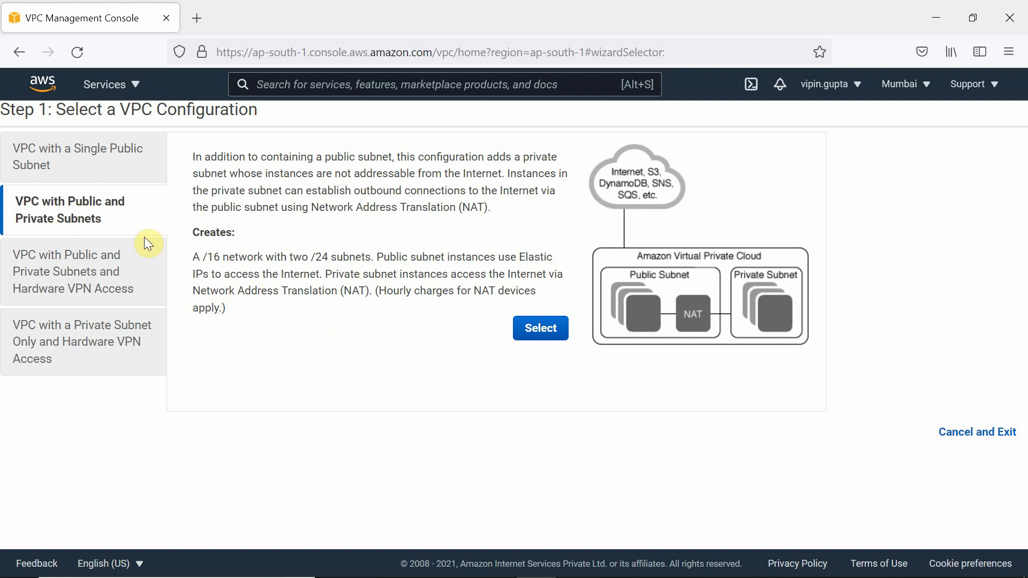
Review the settings and available Elastic IP allocations of the VPC with Public and Private Subnets configuration, and exit the wizard
left_click(535, 335)
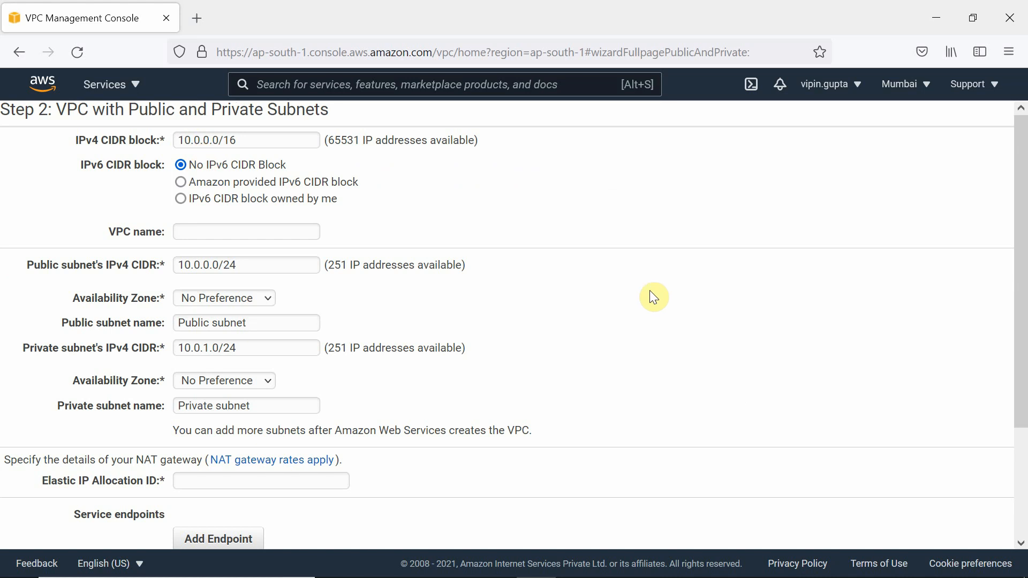
key("ctrl+plus")
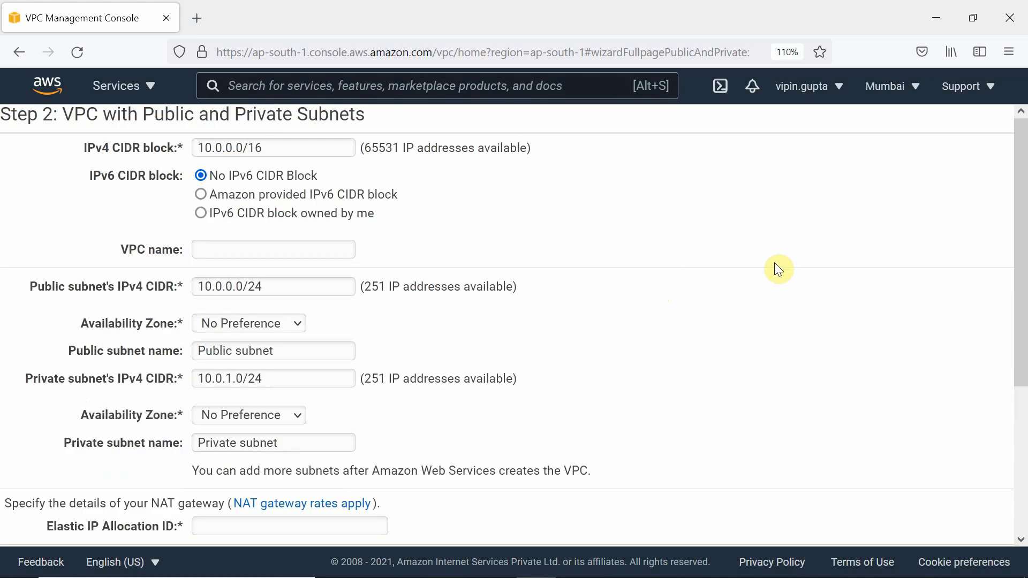
key("ctrl+minus")
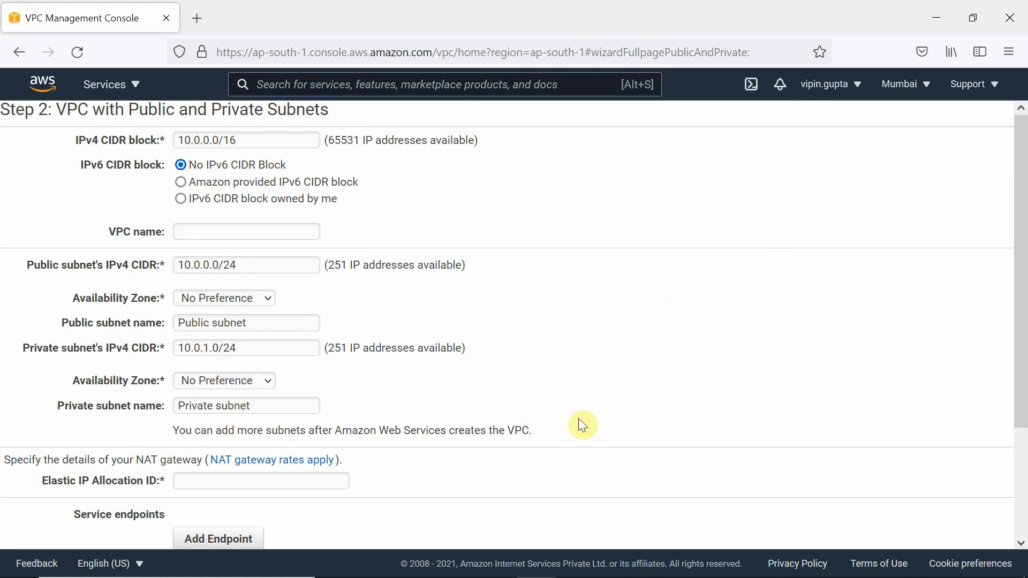
left_click(268, 482)
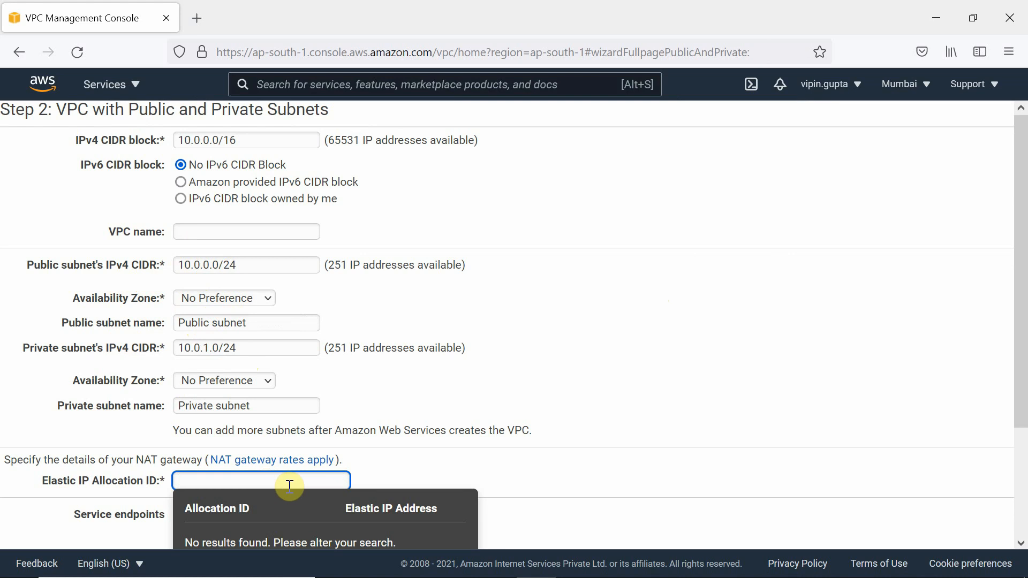
left_click_drag(1021, 321, 1019, 389)
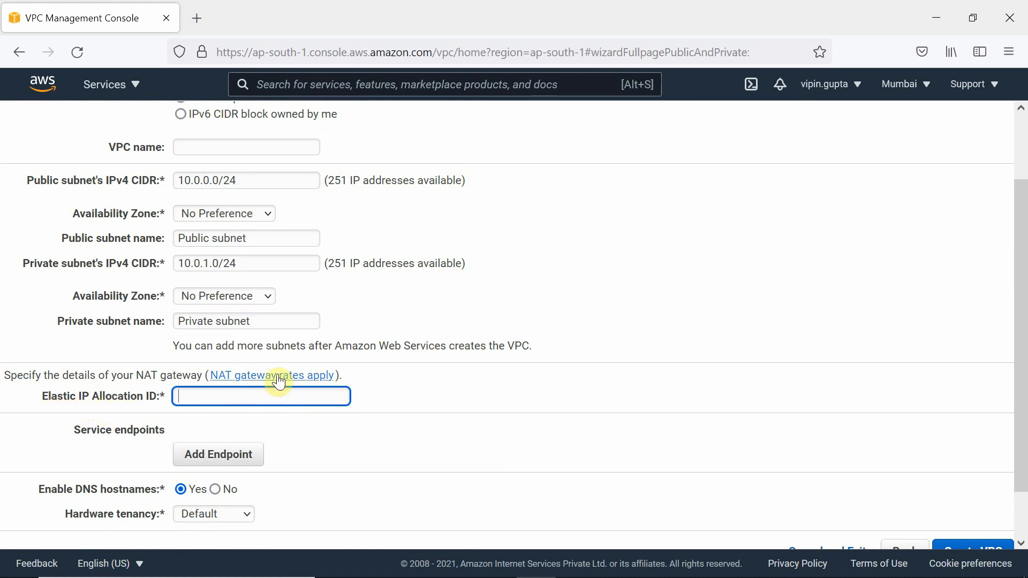
left_click(208, 400)
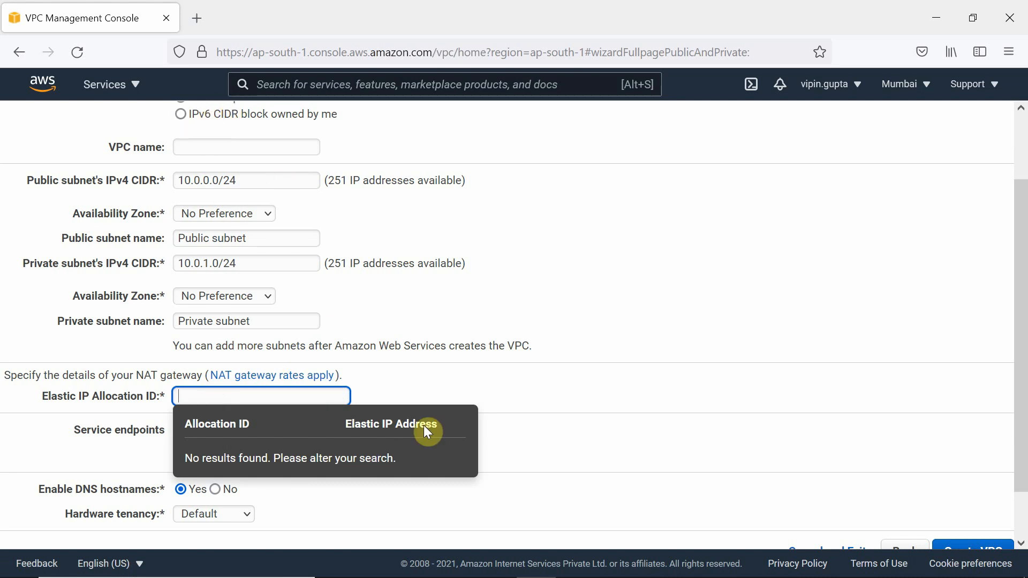
mouse_move(1022, 442)
left_mouse_down()
mouse_move(1021, 487)
mouse_move(1016, 368)
mouse_move(1023, 472)
mouse_move(1017, 461)
left_mouse_up()
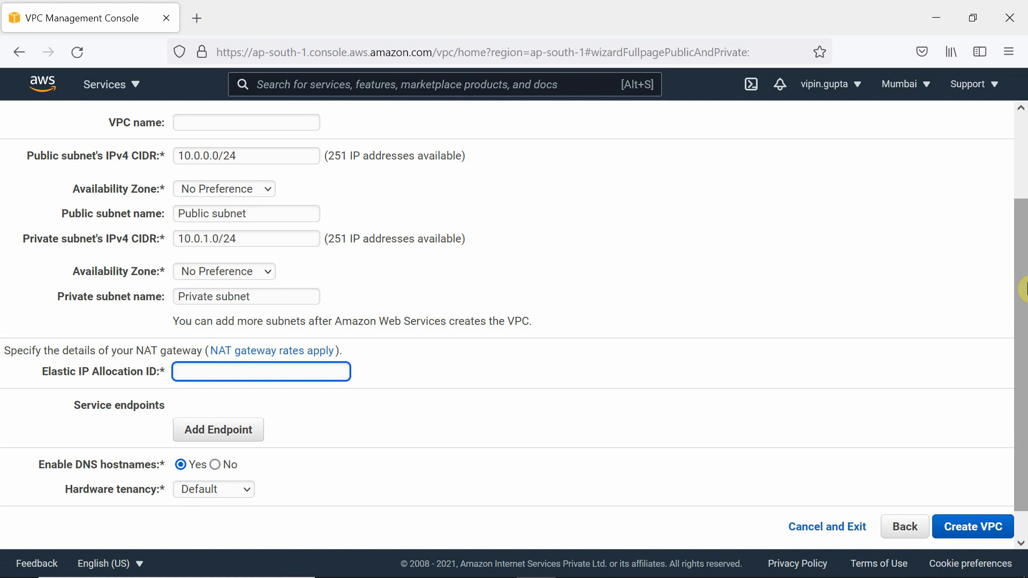
left_click_drag(1023, 312, 1024, 218)
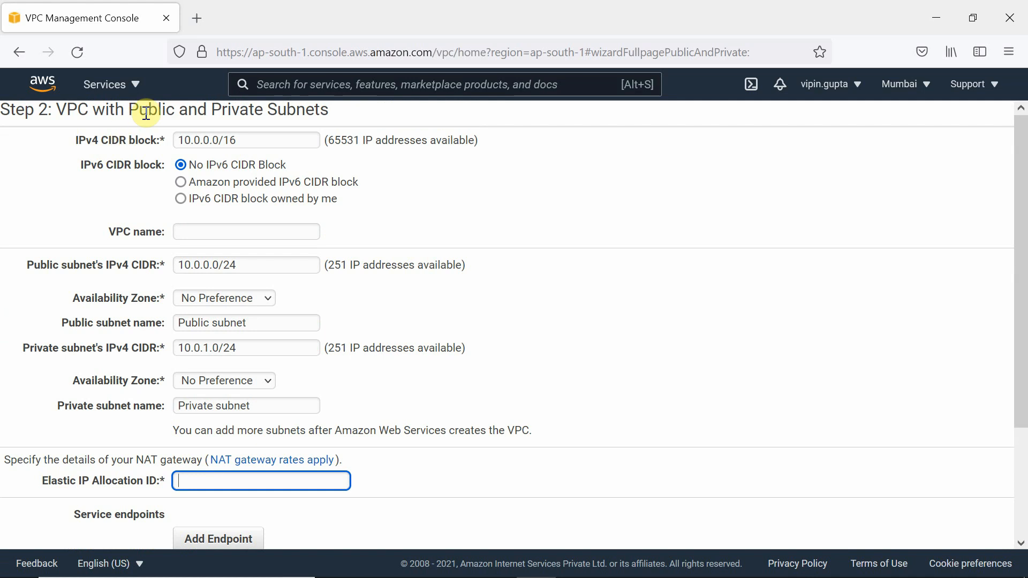
scroll(839, 370, "down", 3)
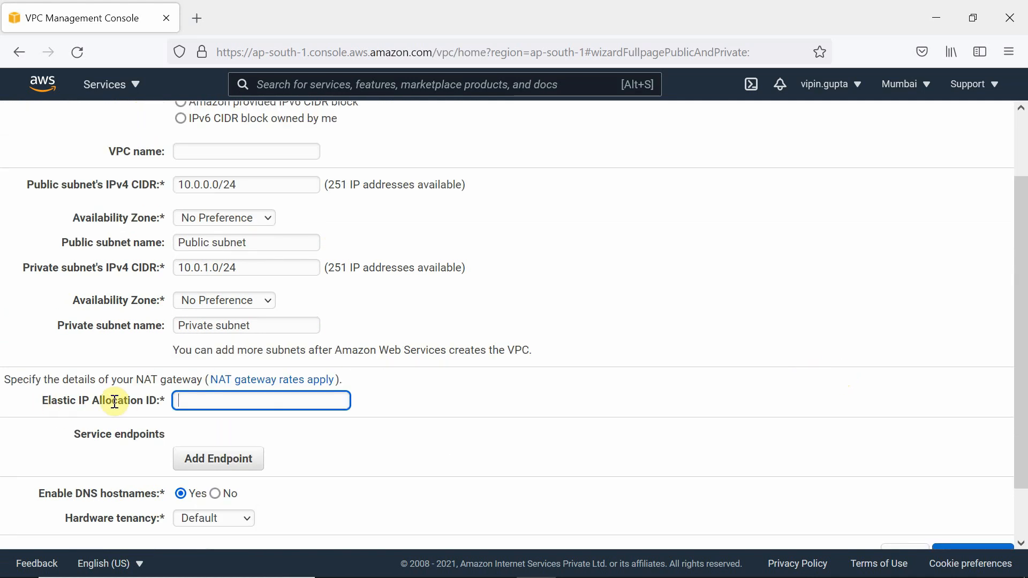
left_click_drag(1020, 378, 1021, 433)
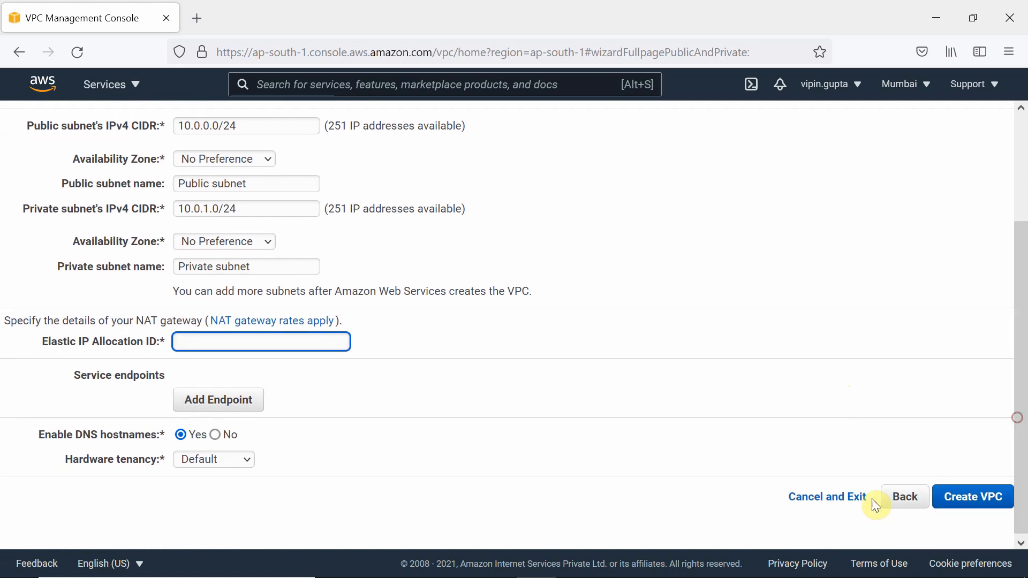
left_click(818, 501)
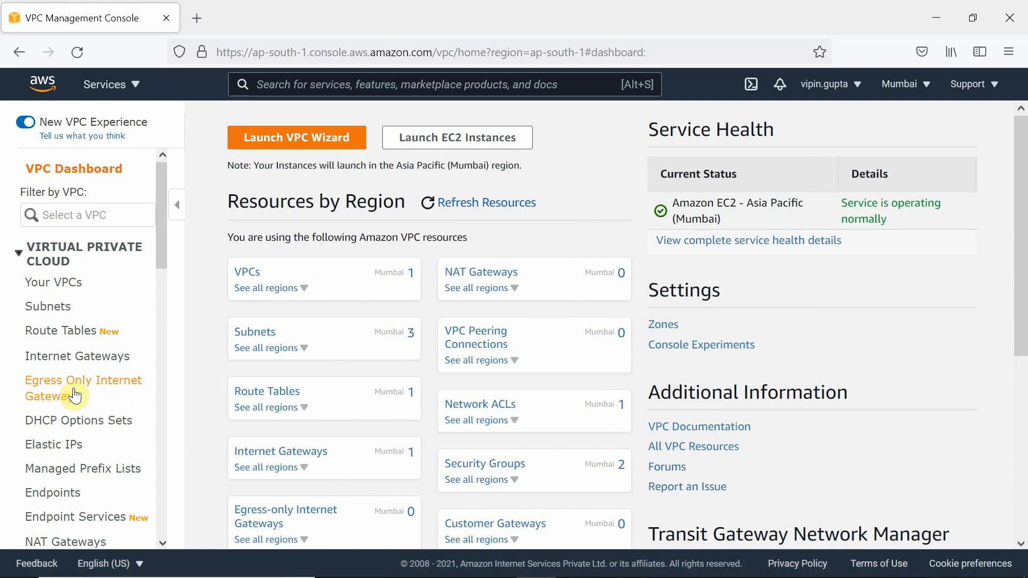
Allocate a new Elastic IP address from Amazon's pool of IPv4 addresses without tags
left_click(63, 453)
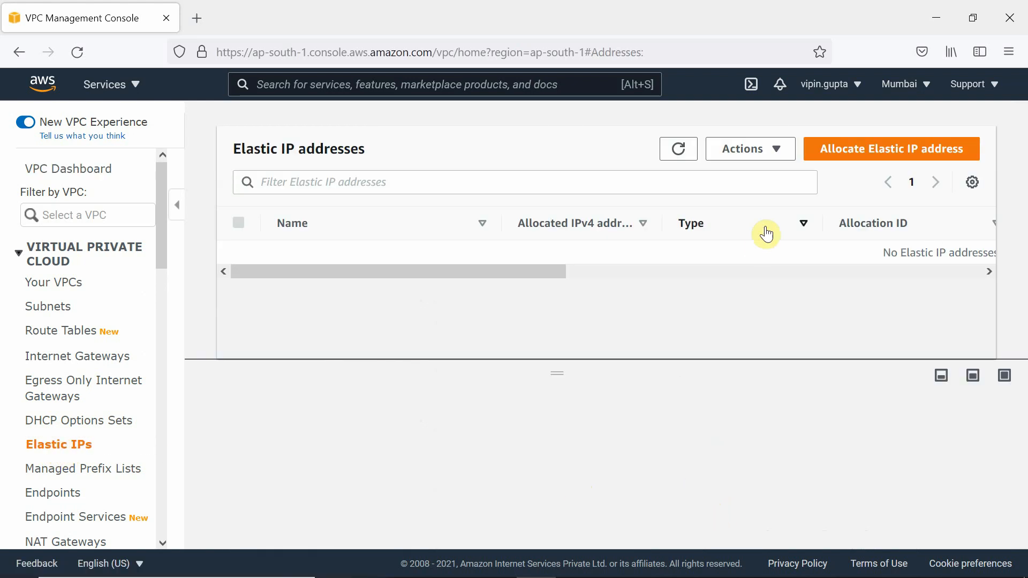
left_click(859, 151)
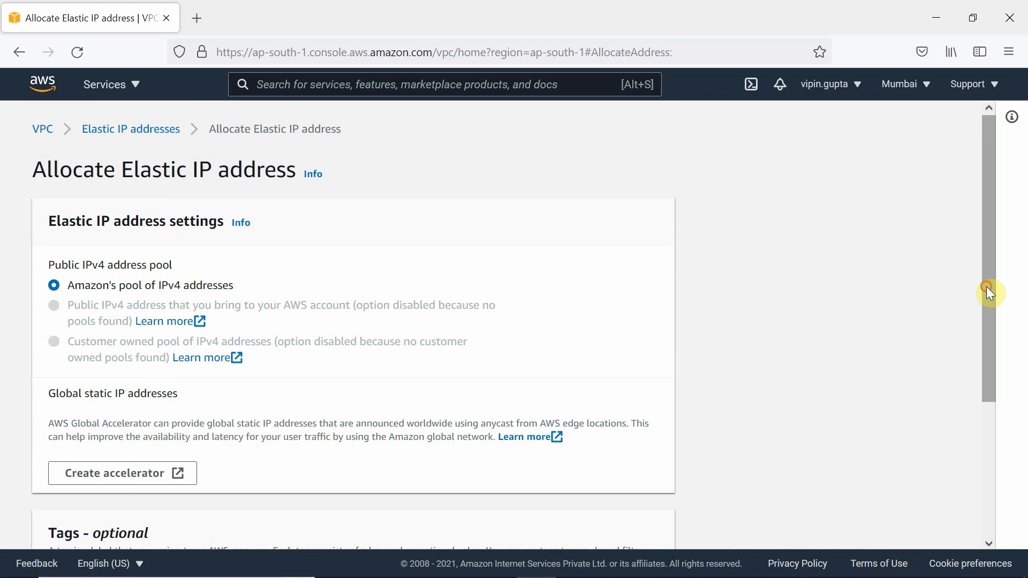
left_click_drag(986, 287, 1021, 437)
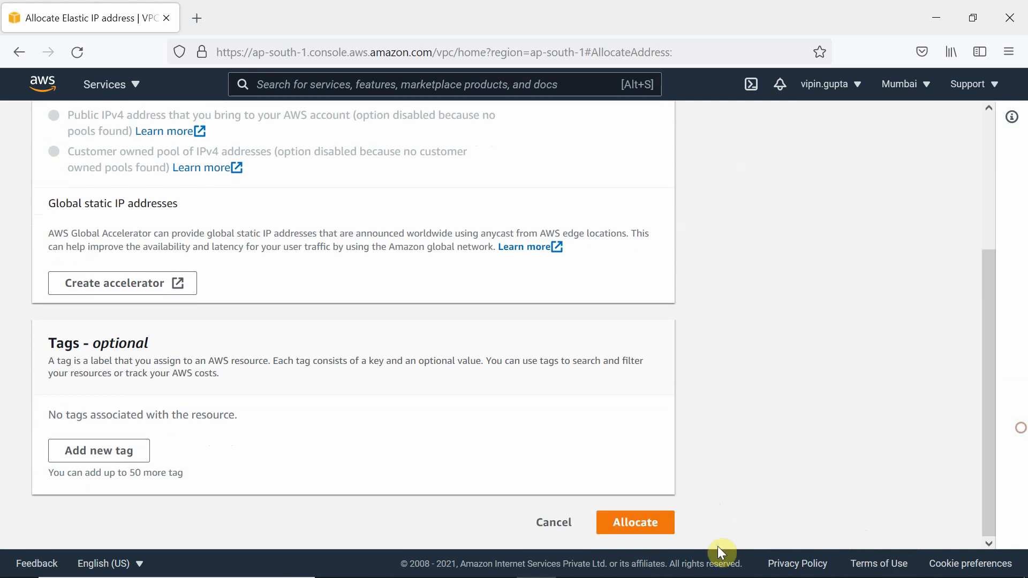
left_click(648, 528)
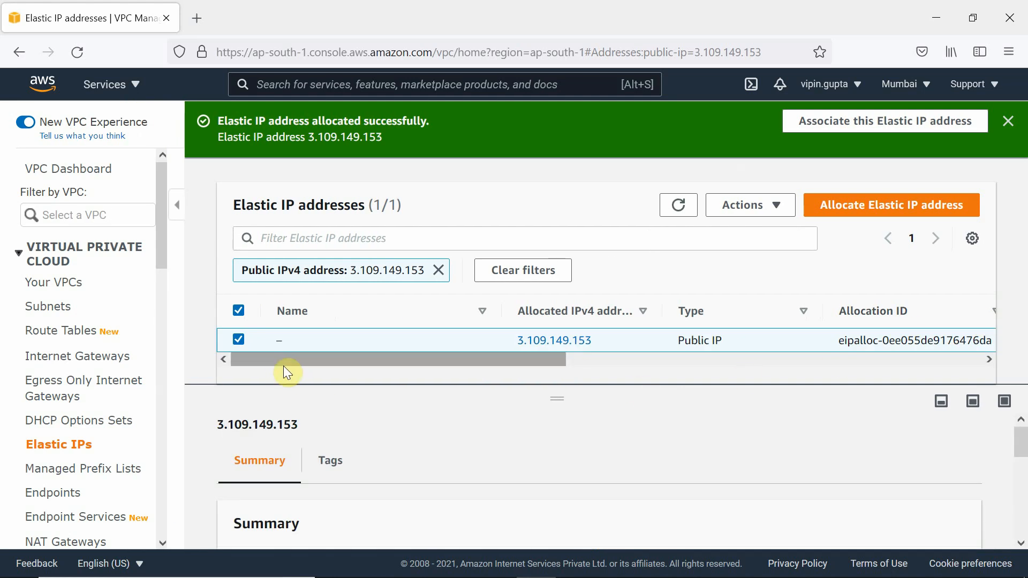
Examine the newly allocated Elastic IP's type, allocation ID and associated instance details
left_click_drag(318, 367, 365, 368)
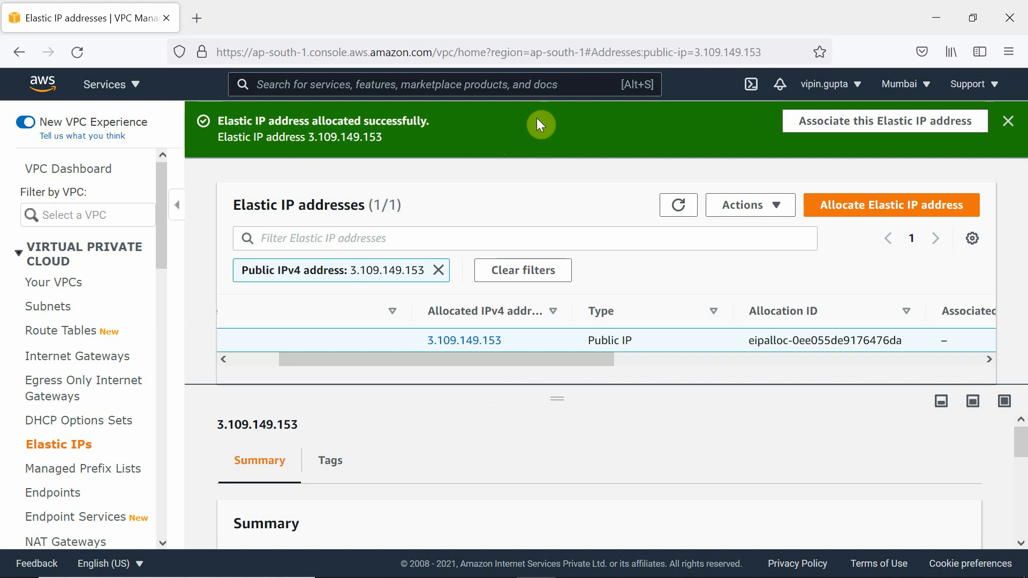
left_click_drag(423, 361, 352, 373)
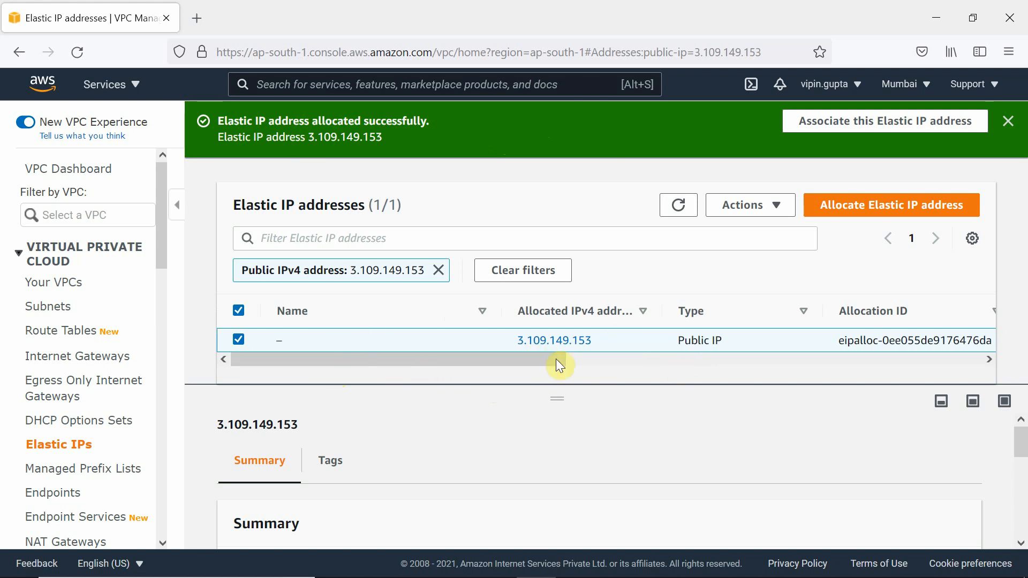
left_click_drag(536, 365, 622, 379)
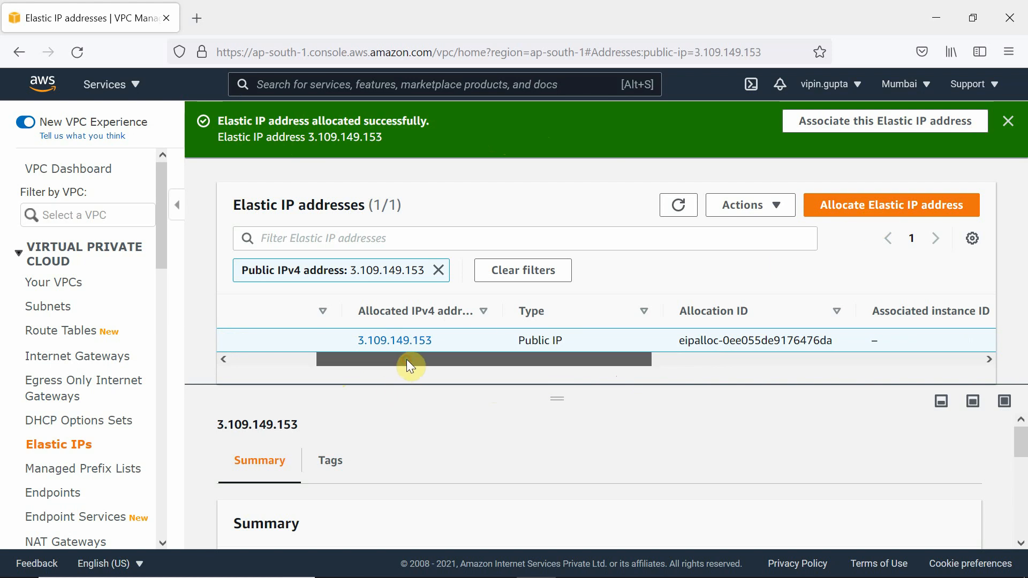
left_click(311, 367)
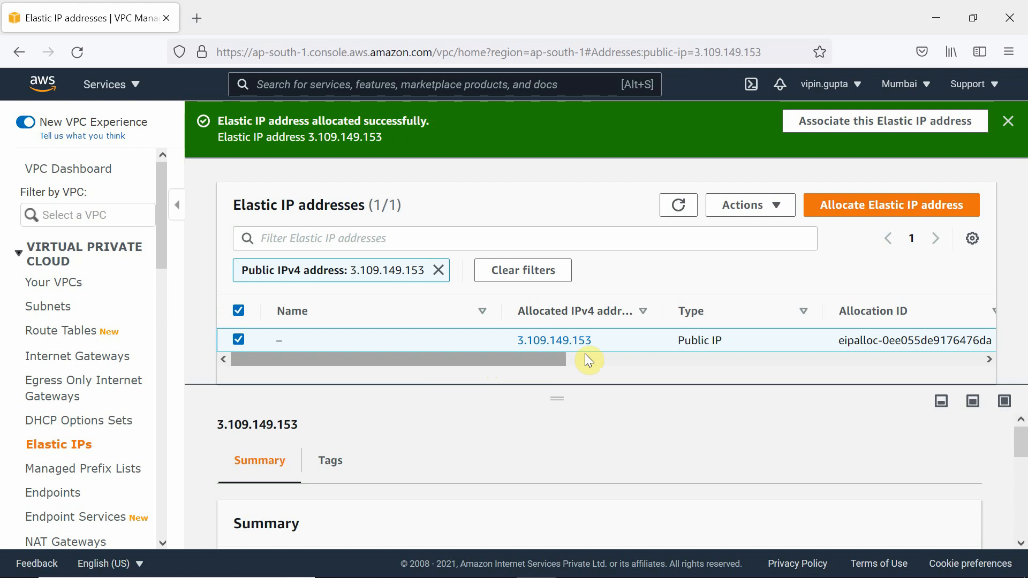
left_click_drag(545, 359, 499, 367)
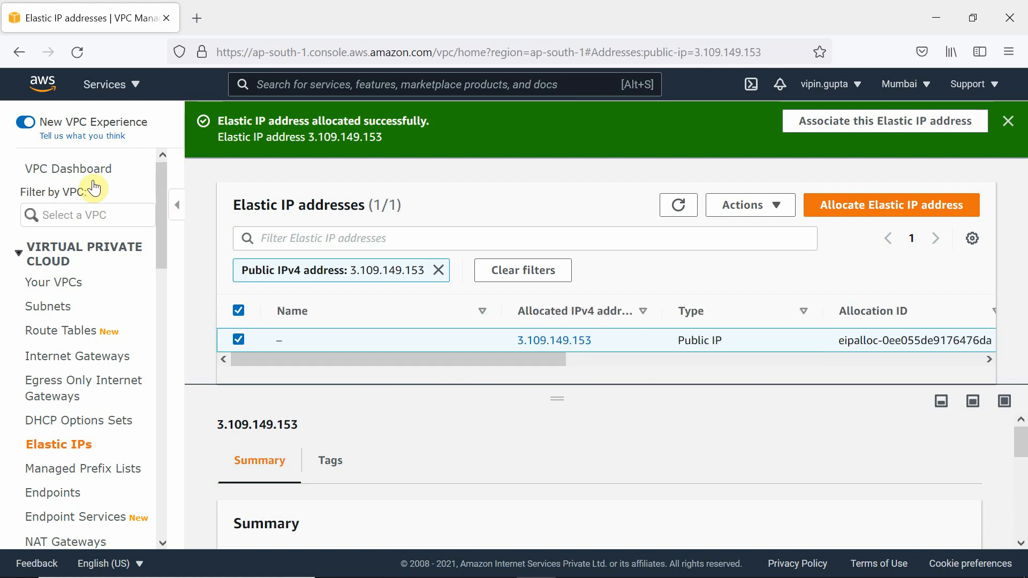
Launch the VPC wizard from the dashboard and choose the VPC with Public and Private Subnets configuration
left_click(73, 171)
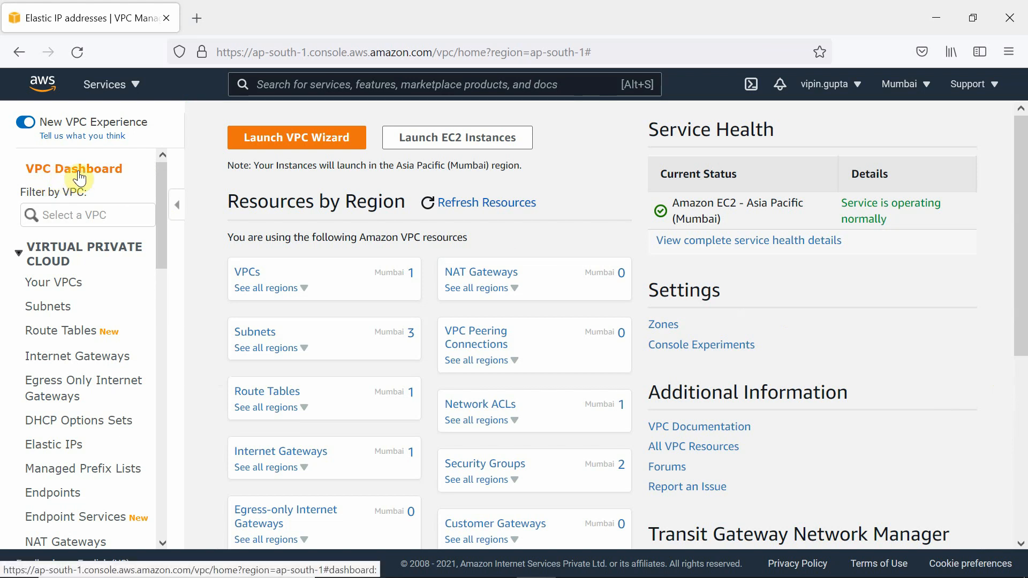
left_click(314, 140)
left_click(91, 219)
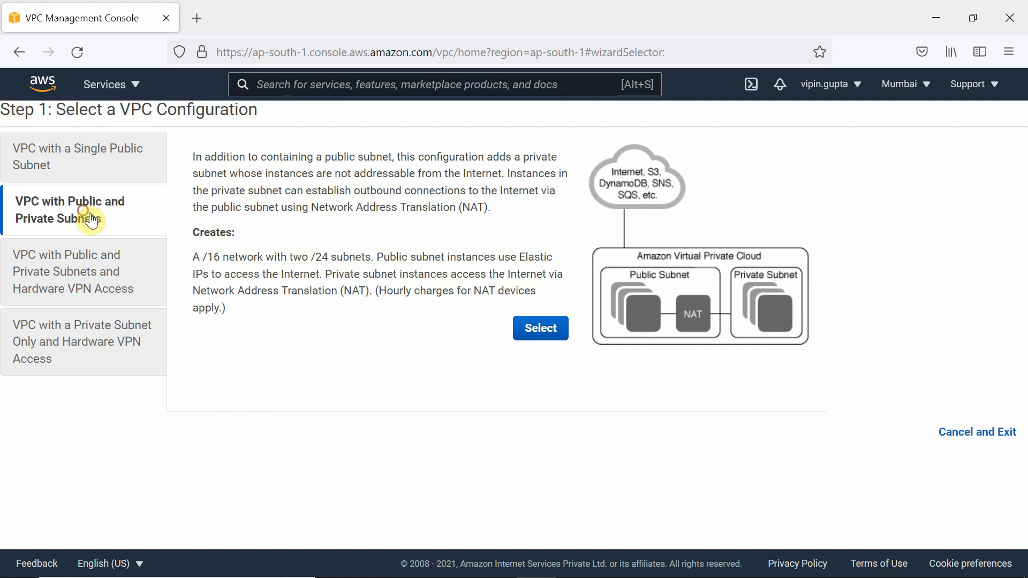
left_click(534, 330)
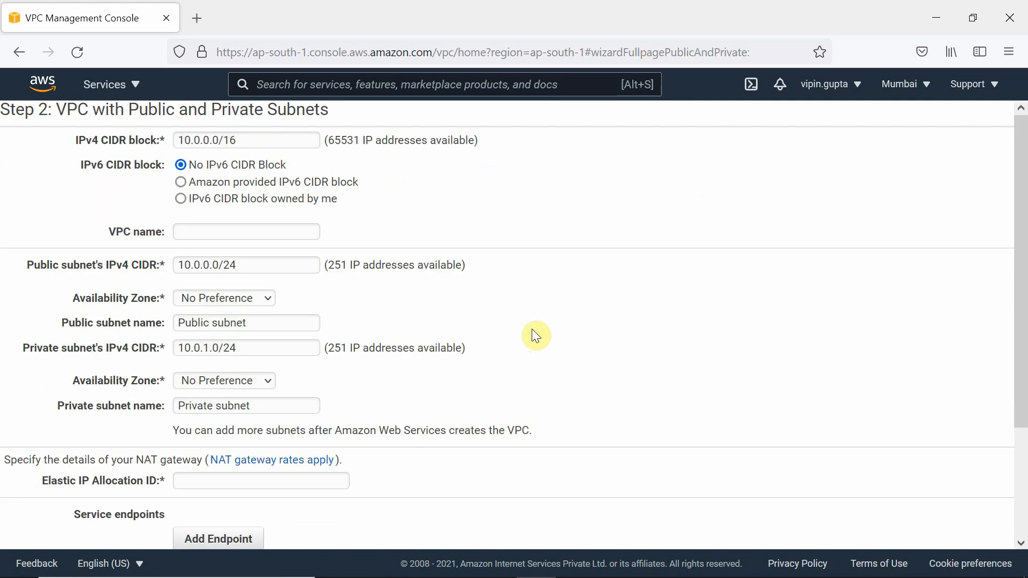
Name the new VPC ourvpc
left_click(210, 232)
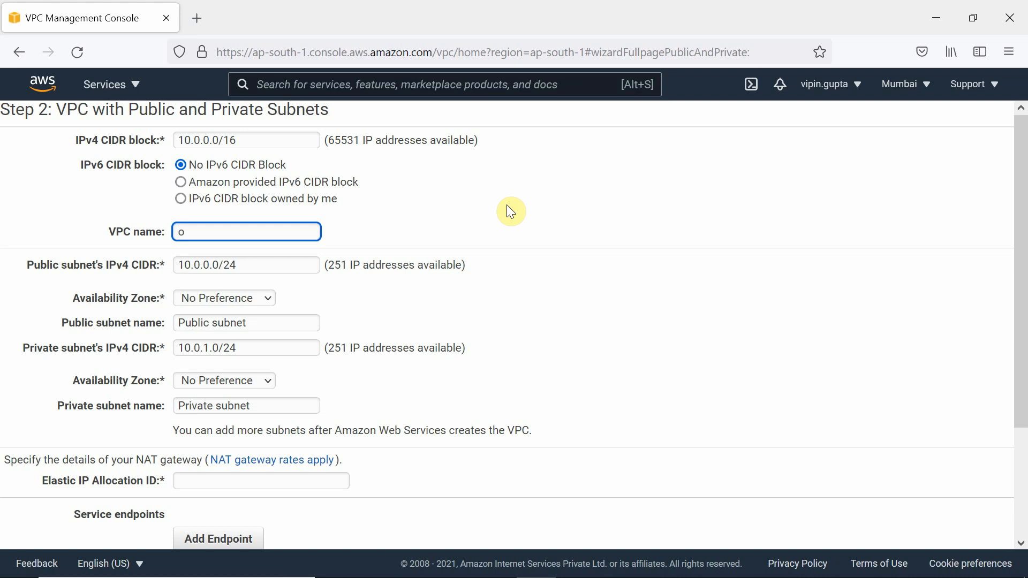
type("ourvpc")
key("ctrl+plus")
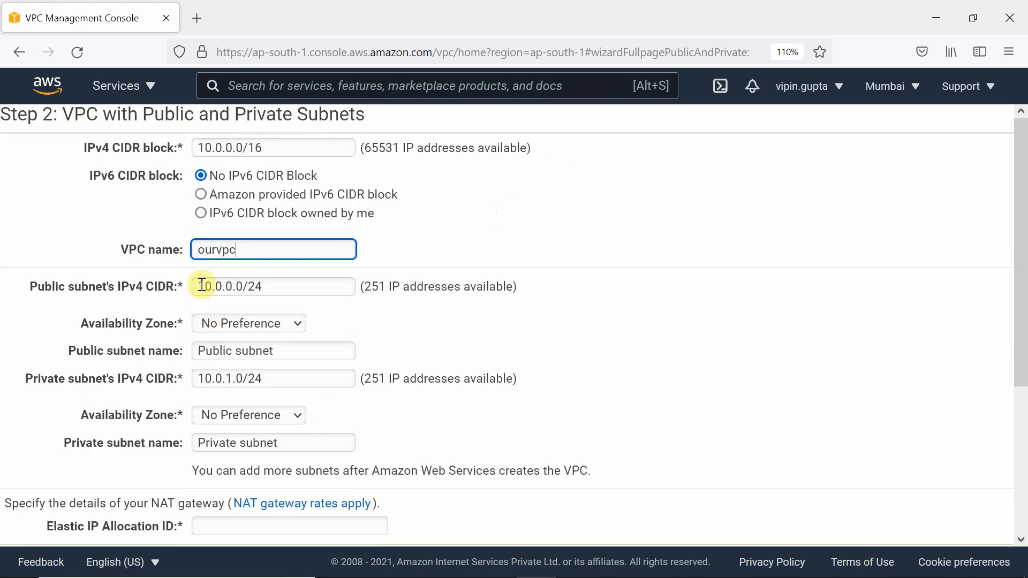
Set the public subnet's IPv4 CIDR to 10.0.1.0/24 and the private subnet's IPv4 CIDR to 10.0.2.0/24
left_click(231, 288)
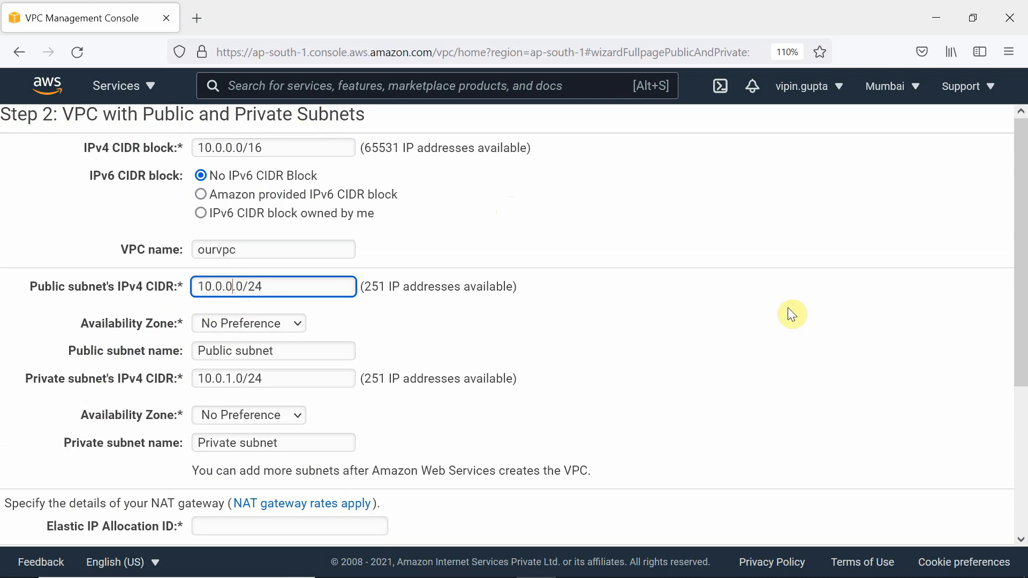
key("BackSpace")
type("1")
left_click(226, 375)
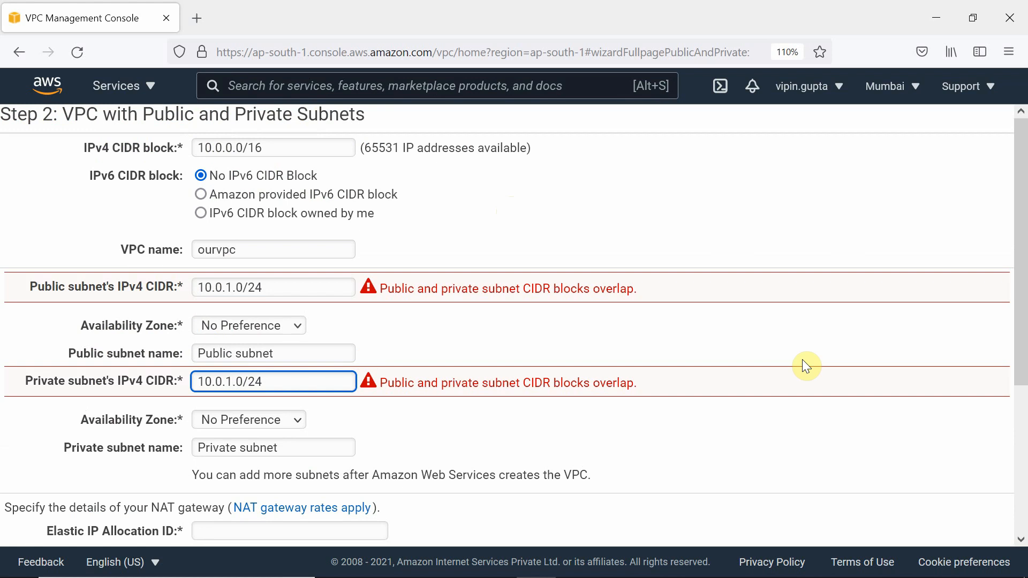
key("Delete")
key("Delete")
type("2")
left_click(409, 329)
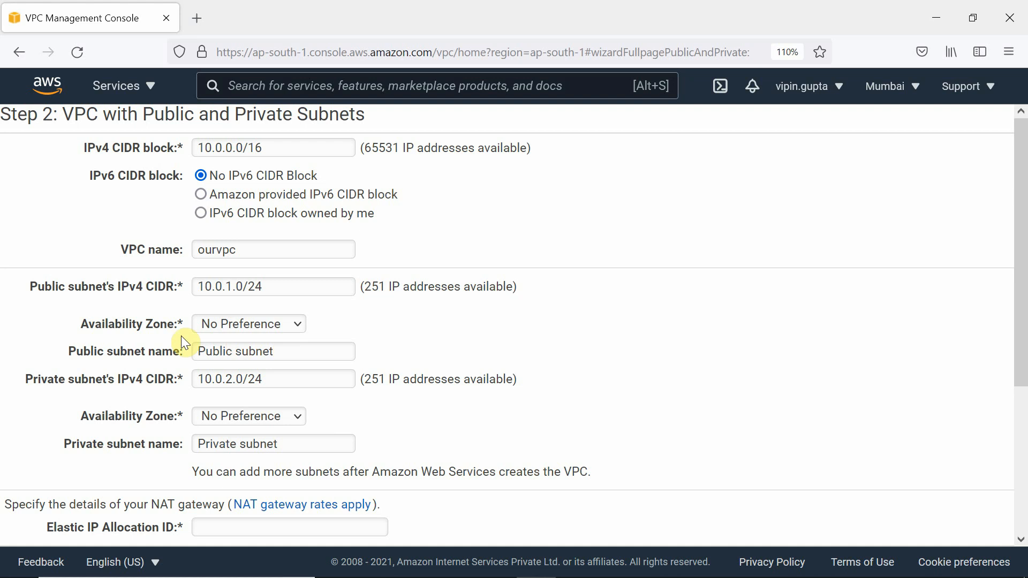
Set the public subnet's availability zone to ap-south-1a
left_click(296, 329)
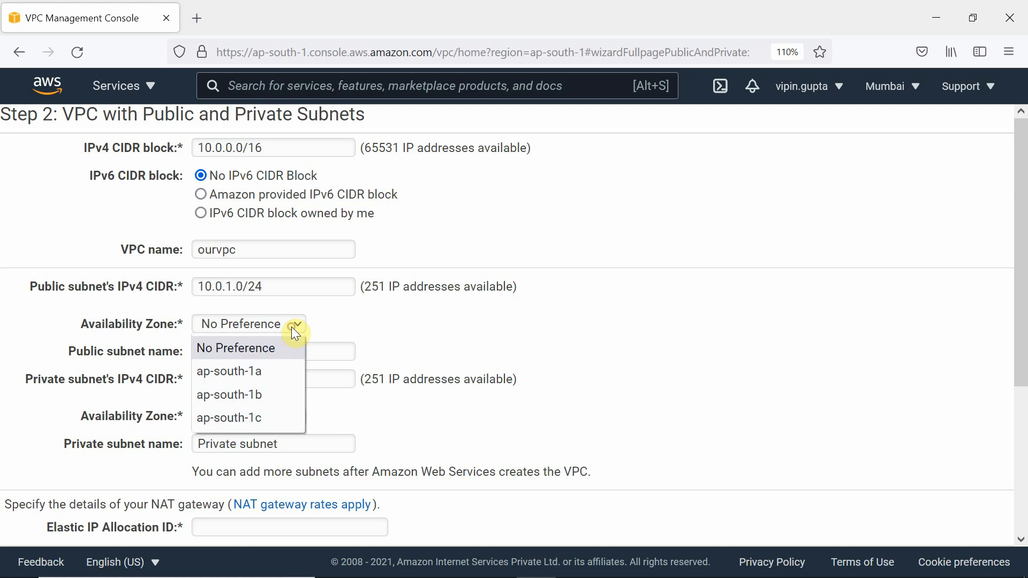
left_click(250, 372)
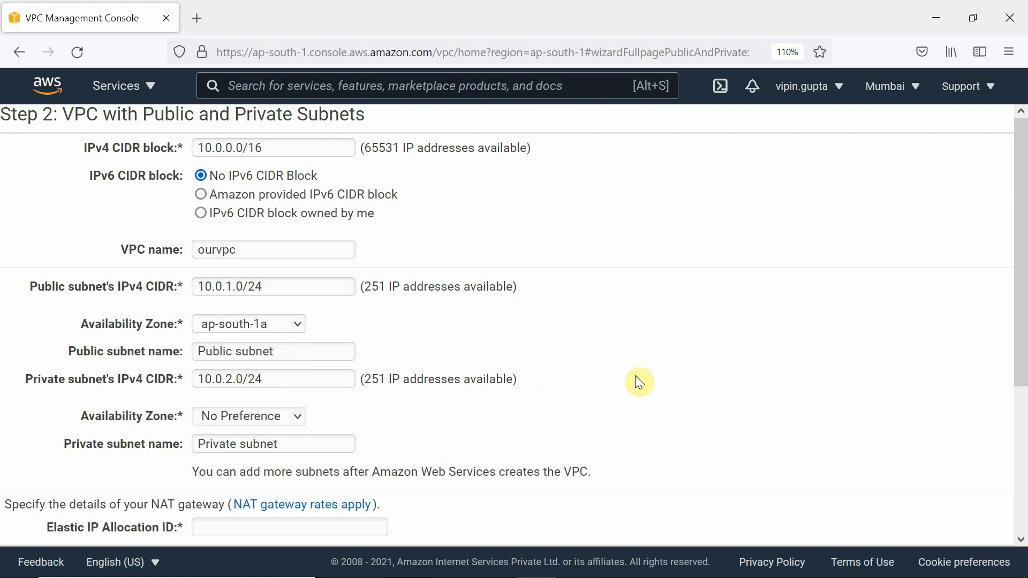
Name the public subnet pub1 and set the private subnet's availability zone to ap-south-1a
left_click_drag(310, 356, 128, 351)
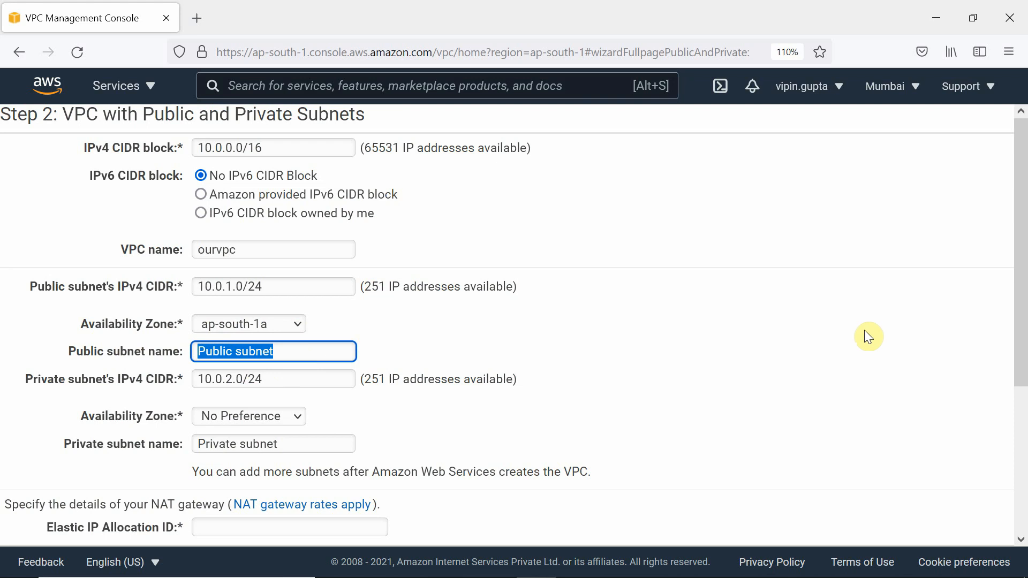
type("pub1")
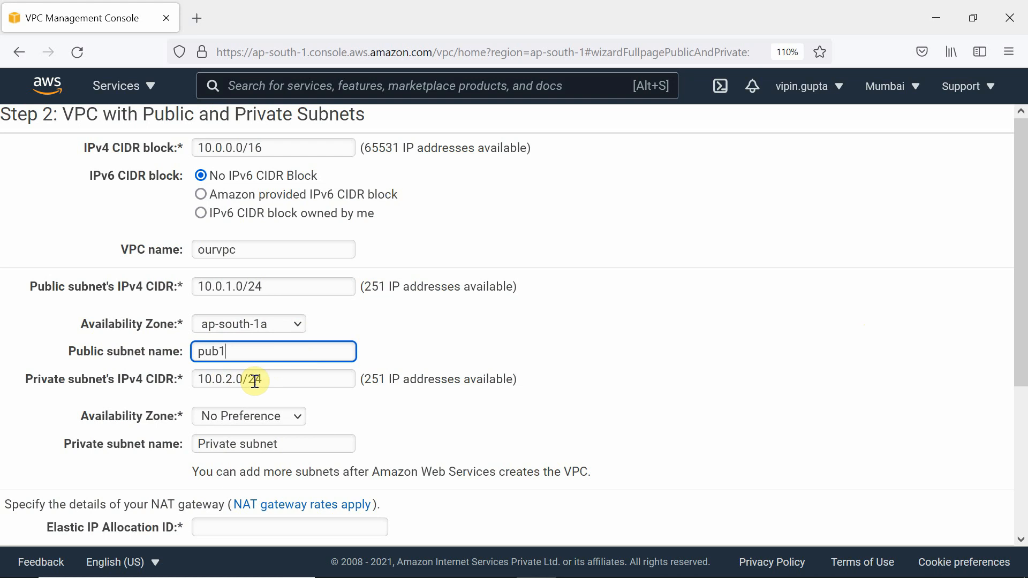
left_click(294, 418)
left_click(253, 461)
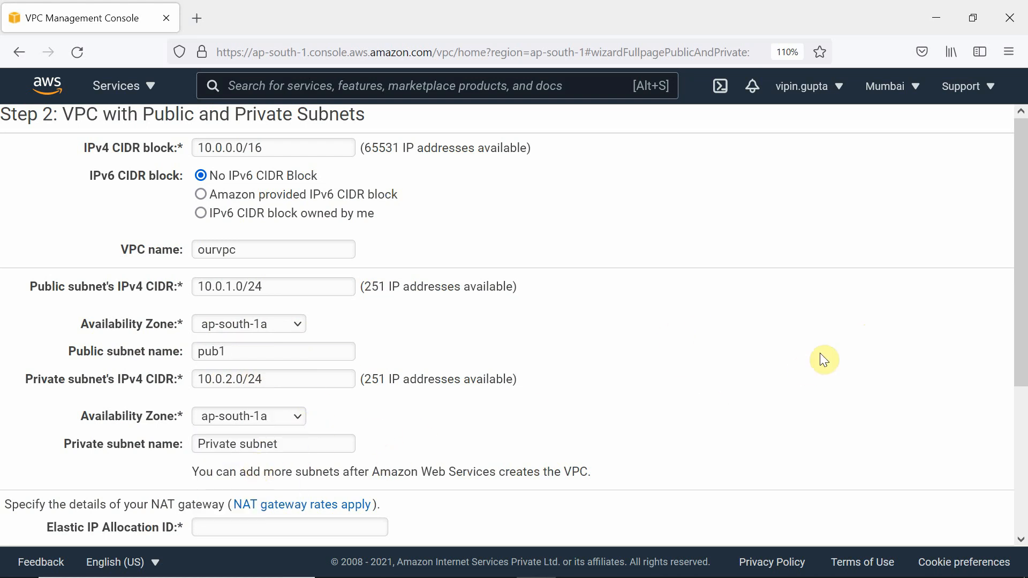
Name the private subnet pri1 and assign the already allocated Elastic IP to the NAT gateway
left_click_drag(1020, 298, 1016, 358)
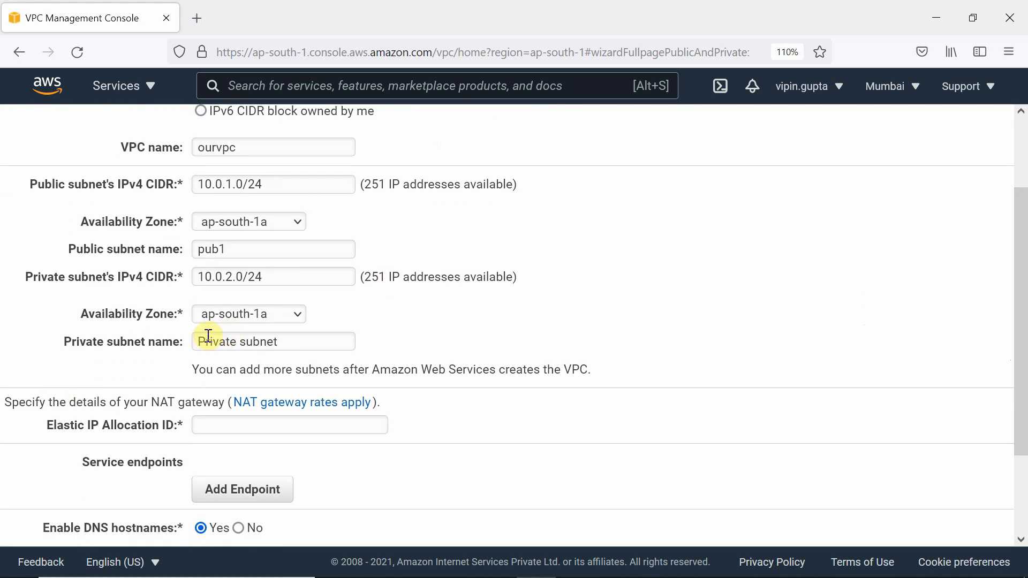
left_click_drag(288, 343, 184, 341)
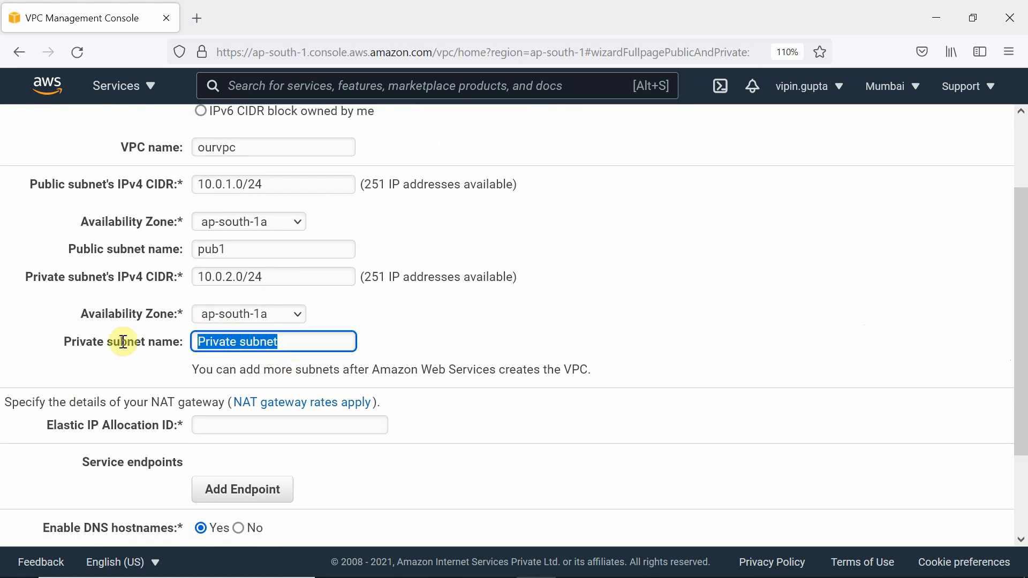
type("pr")
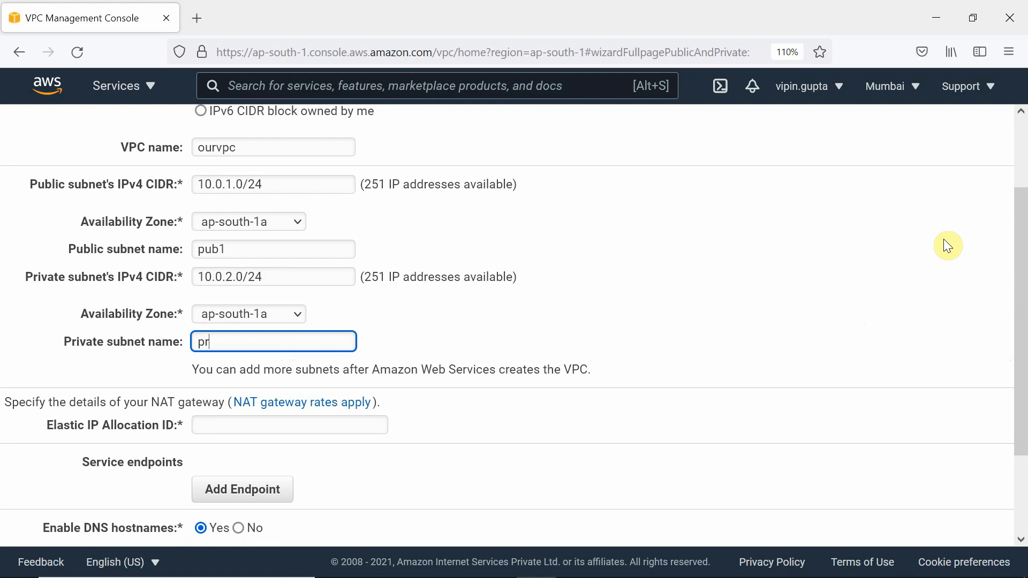
type("i1")
left_click(263, 429)
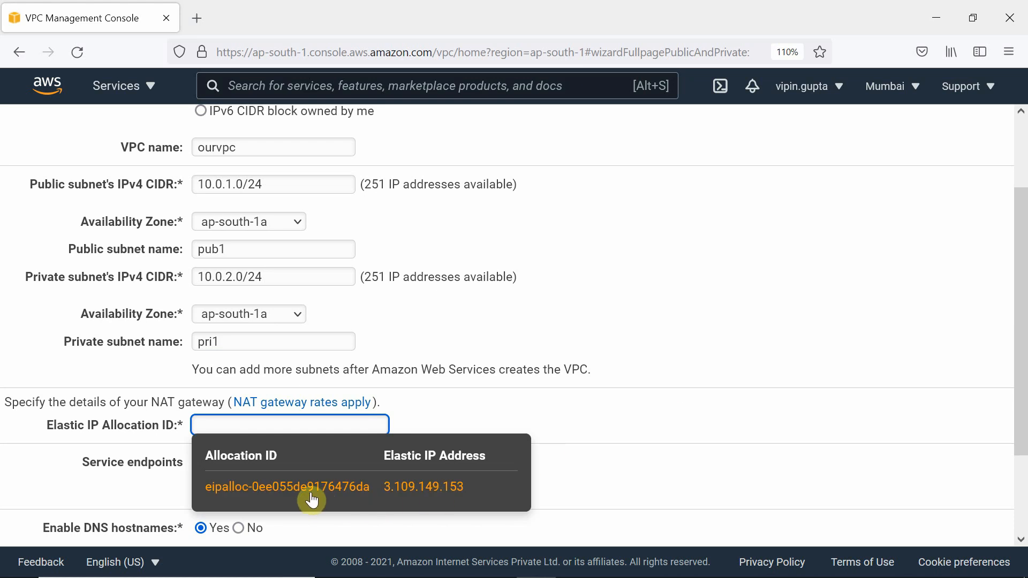
left_click(348, 487)
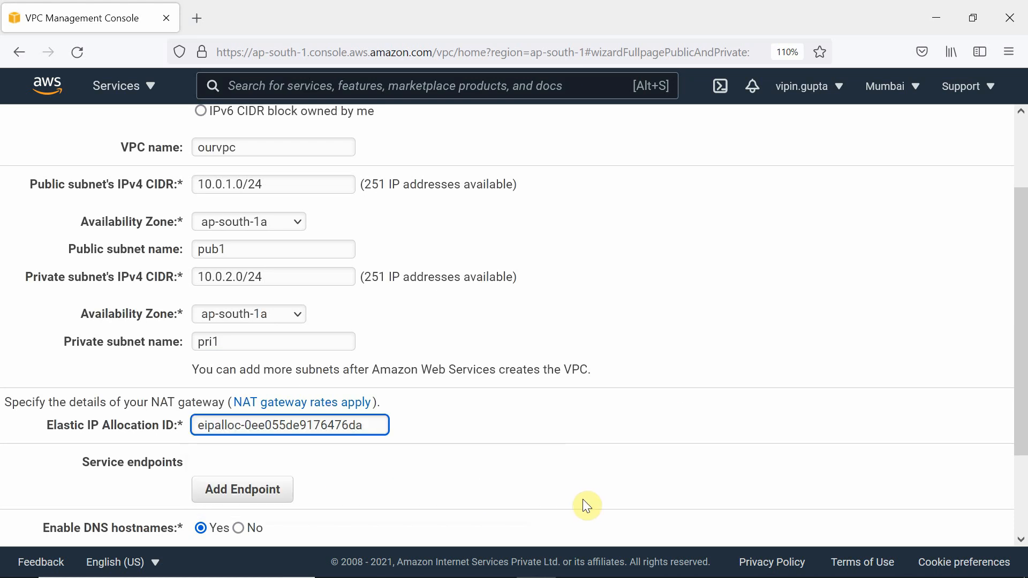
Check the wizard settings against the network diagram and create the VPC
left_click_drag(1019, 381, 1019, 458)
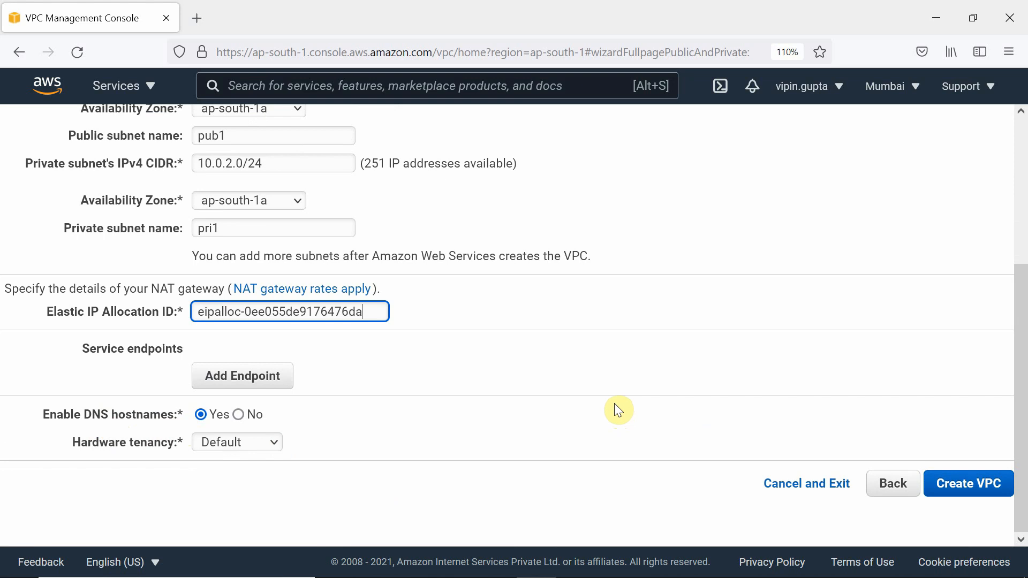
key("alt+Tab")
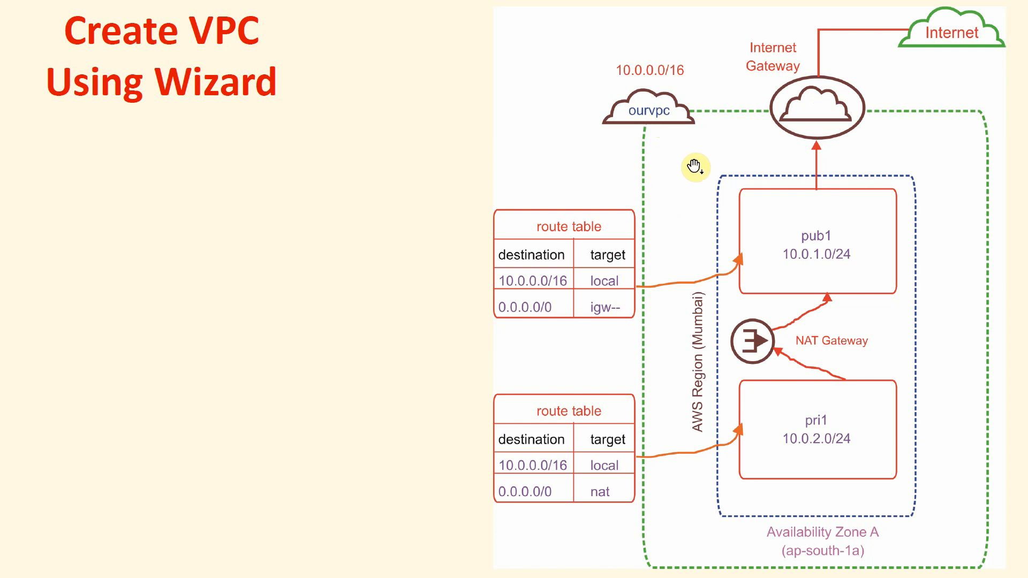
key("alt+Tab")
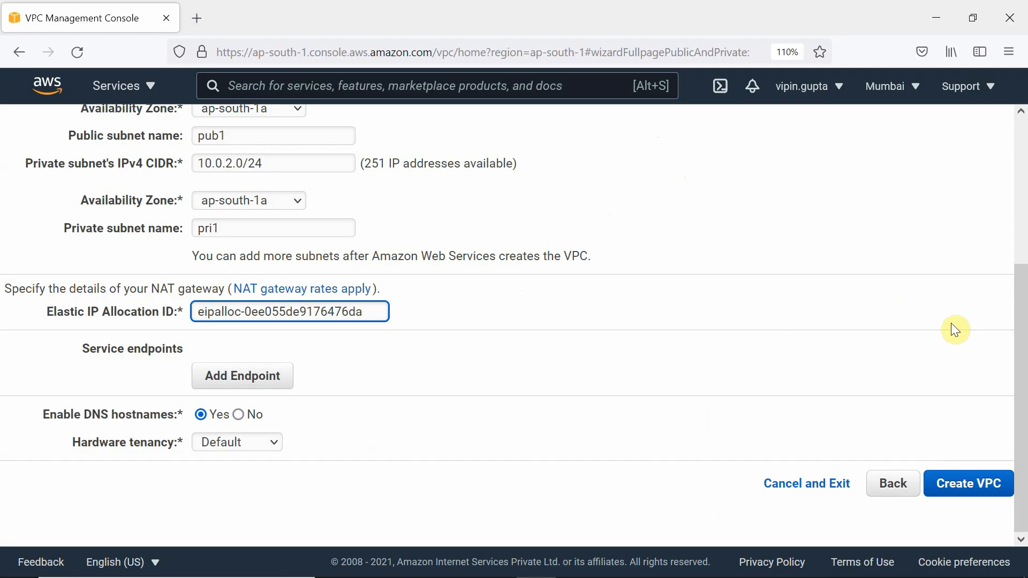
left_click_drag(1021, 383, 1016, 233)
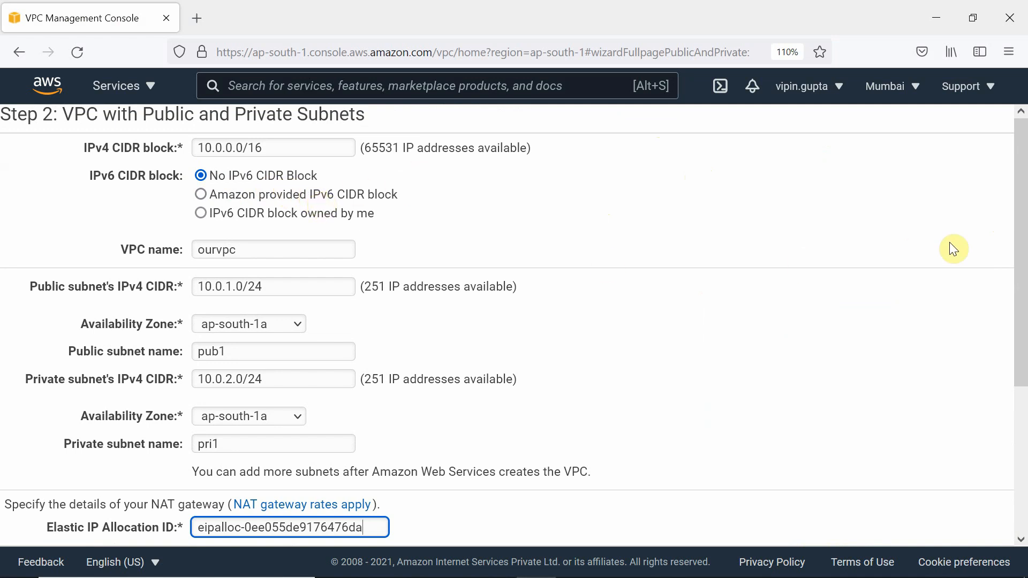
left_click_drag(1023, 279, 1022, 464)
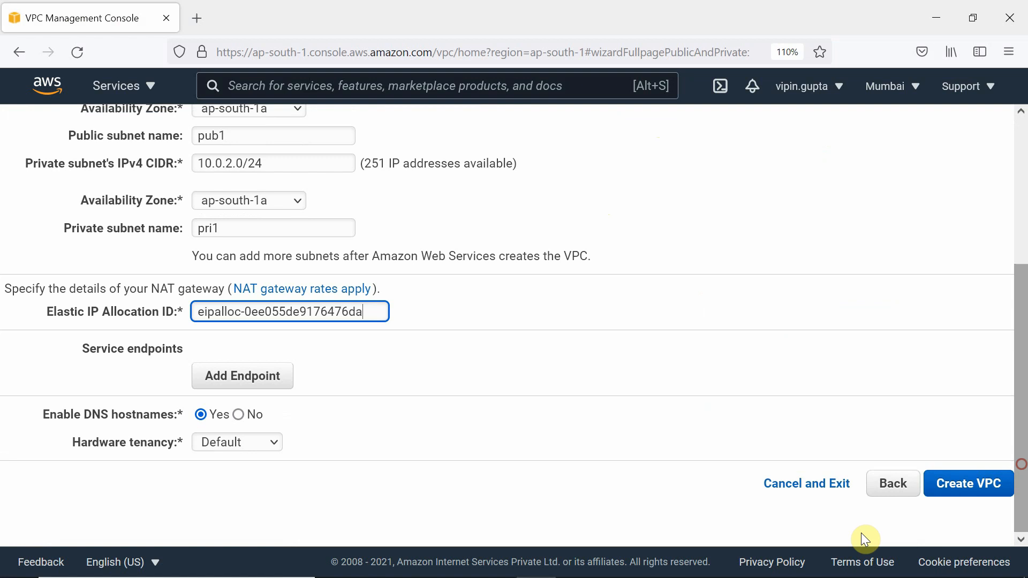
left_click(952, 484)
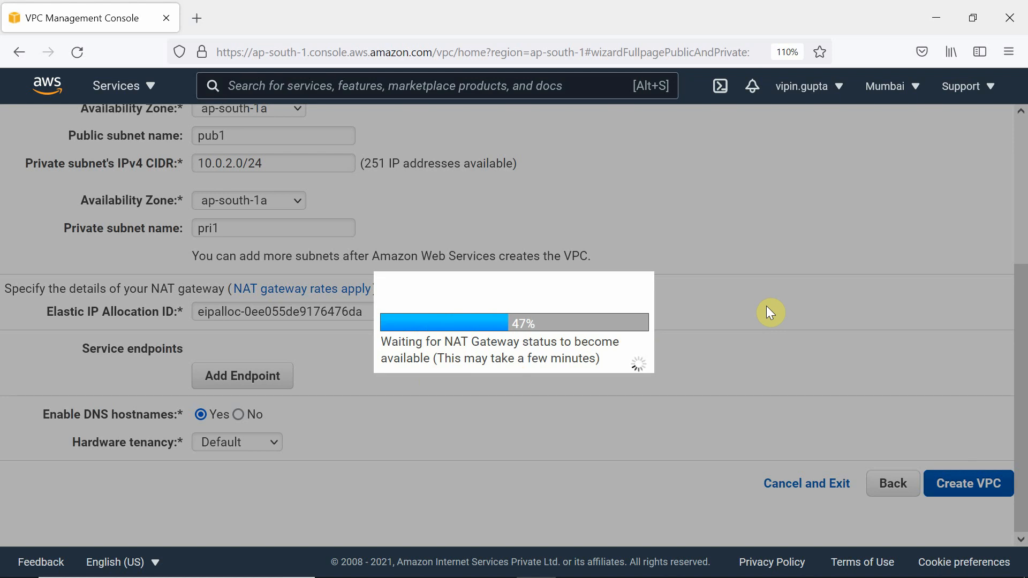
Switch to the network diagram to study the planned subnets and route tables during VPC creation, and return to the browser
mouse_move(573, 573)
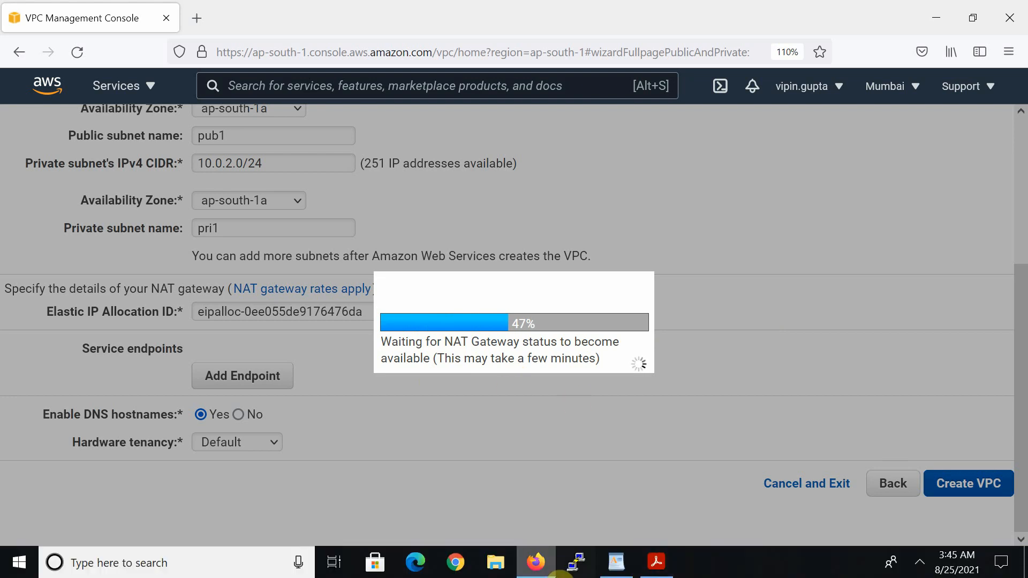
left_click(658, 562)
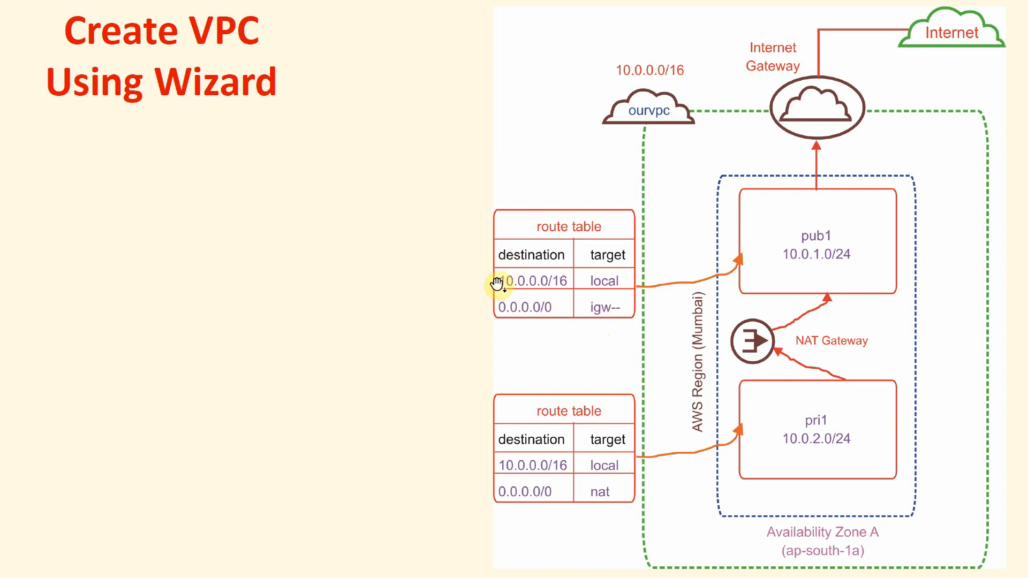
key("alt+Tab")
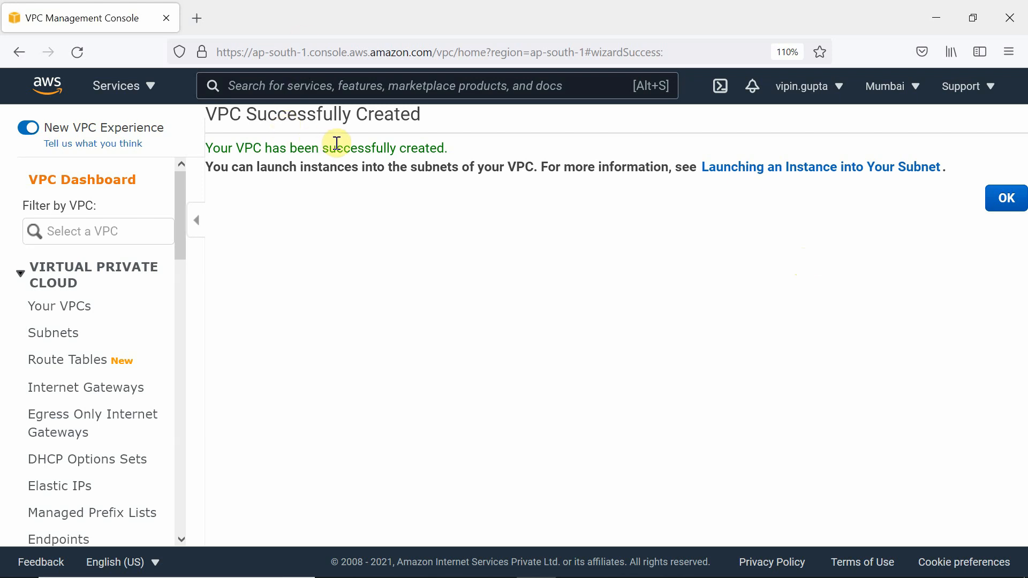
Examine ourvpc in the VPC list, and the IPv4 CIDRs and availability zones of pub1 and pri1 in the subnet list
left_click(78, 310)
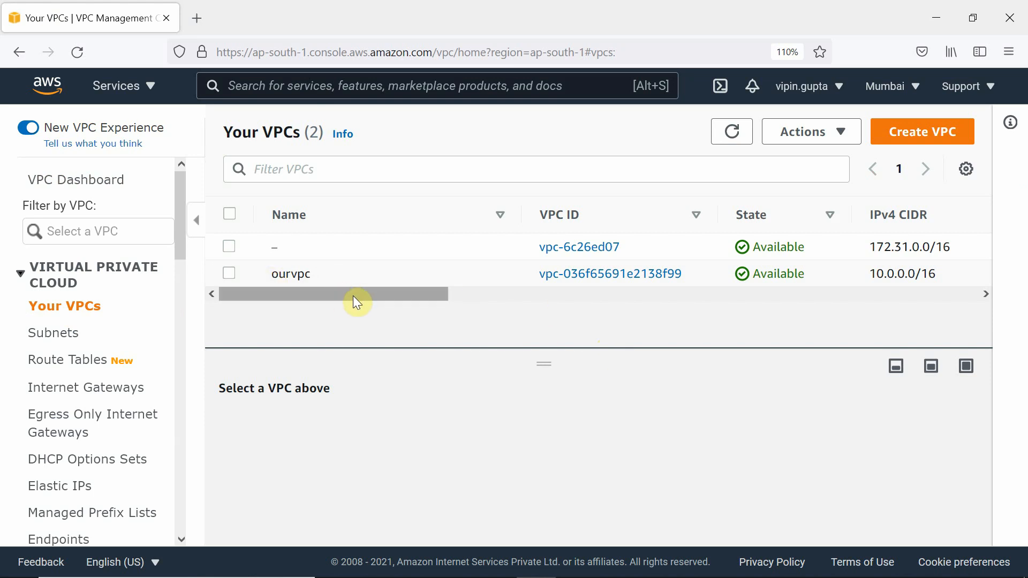
left_click_drag(353, 295, 400, 416)
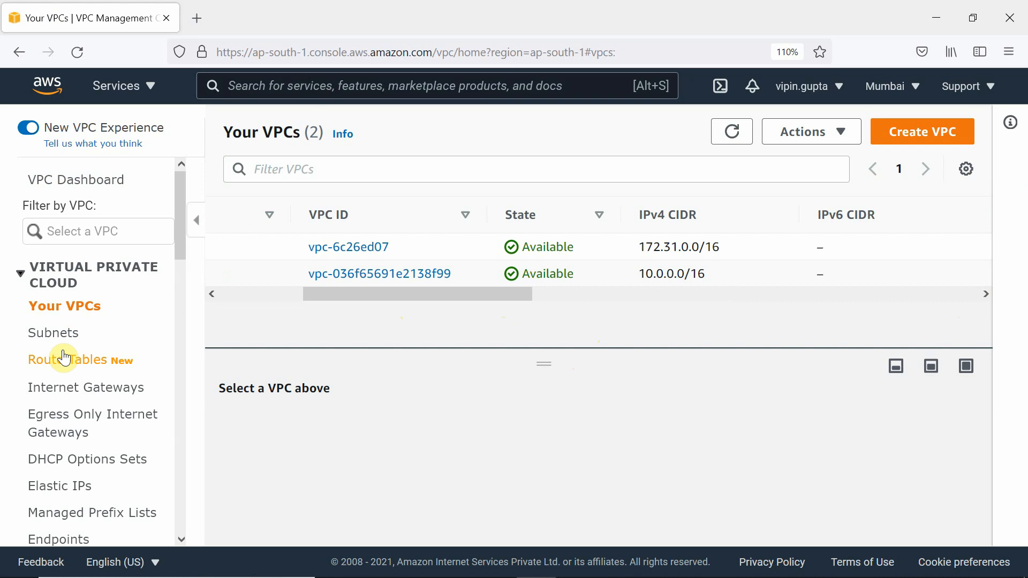
left_click(56, 334)
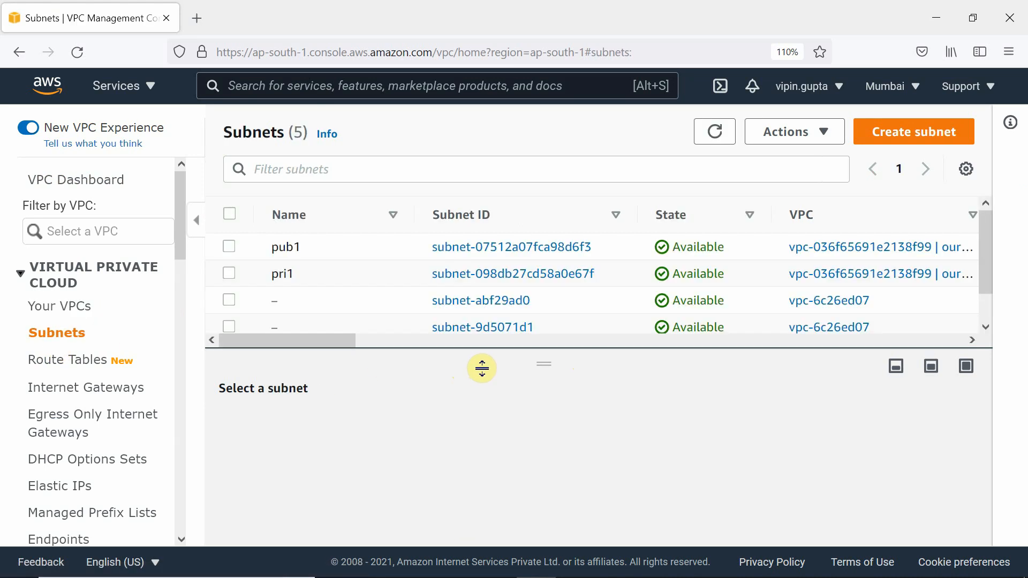
mouse_move(284, 254)
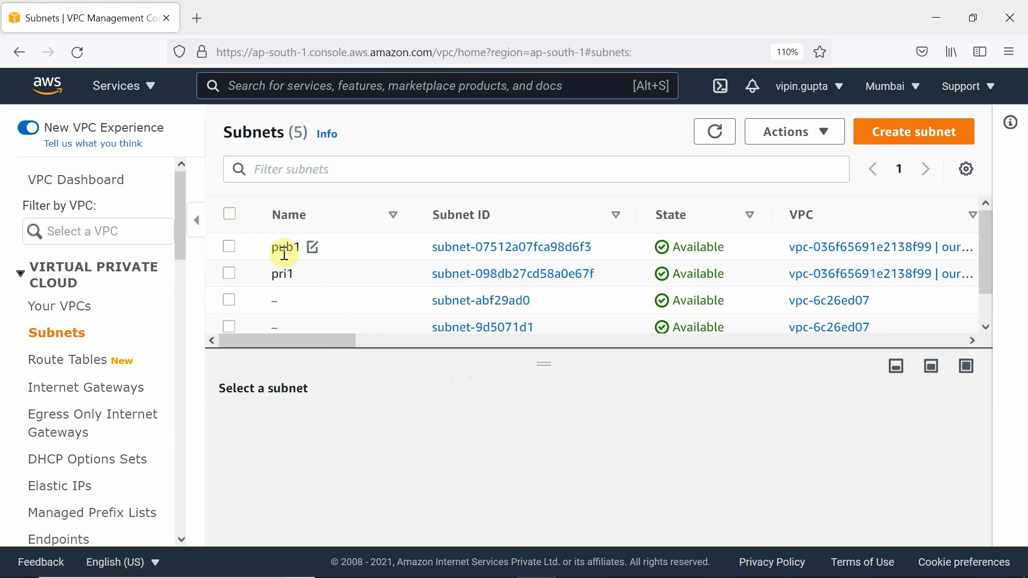
mouse_move(293, 278)
left_click_drag(355, 346, 517, 341)
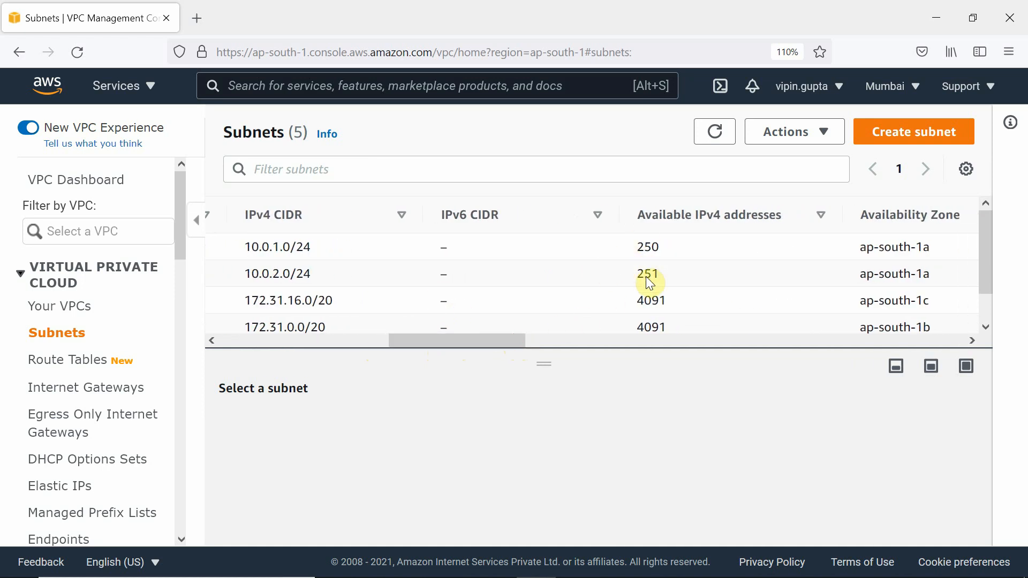
left_click_drag(518, 340, 339, 373)
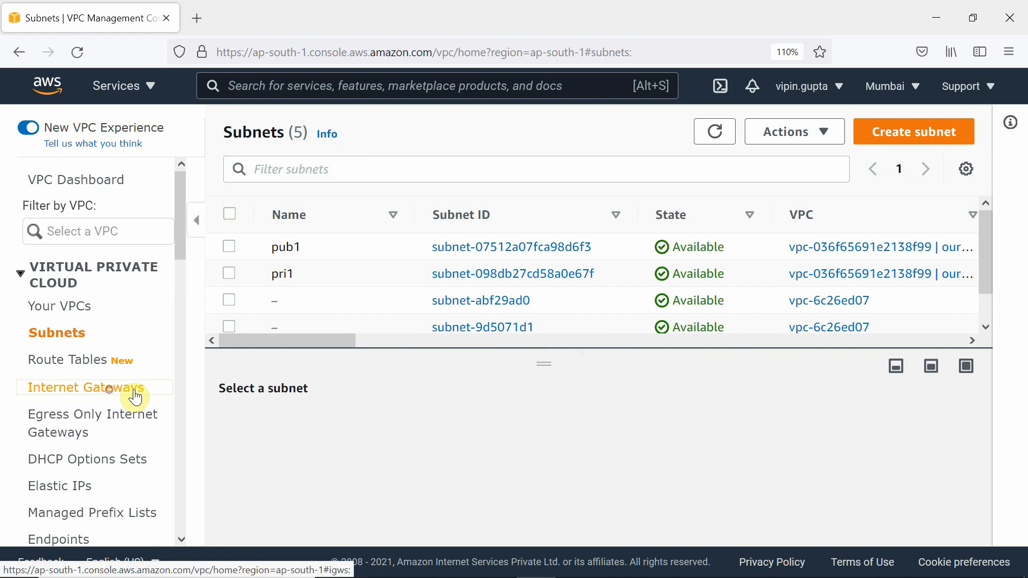
Examine the internet gateways and compare their attached VPC IDs with the VPC list
left_click(107, 388)
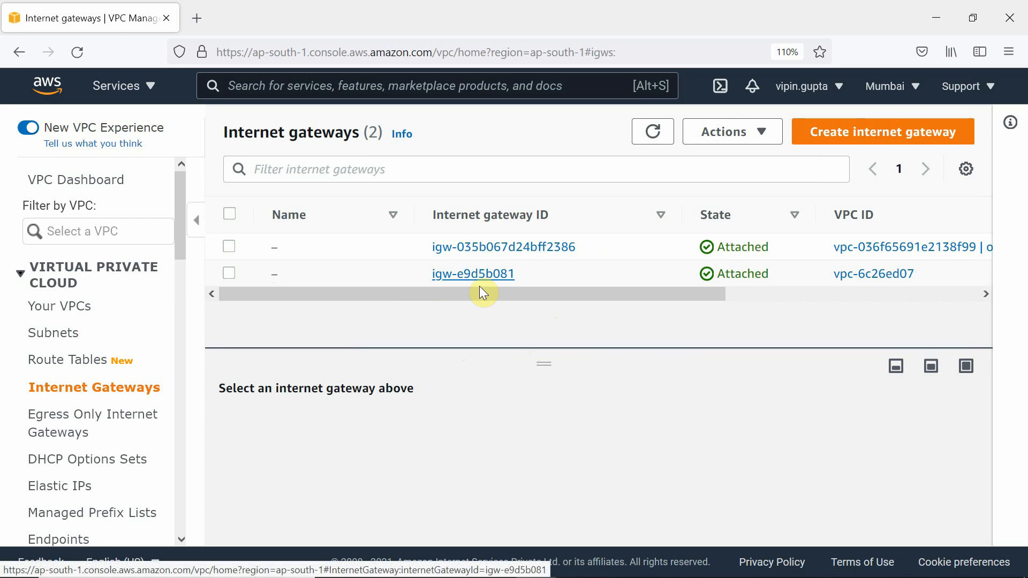
left_click_drag(485, 297, 407, 327)
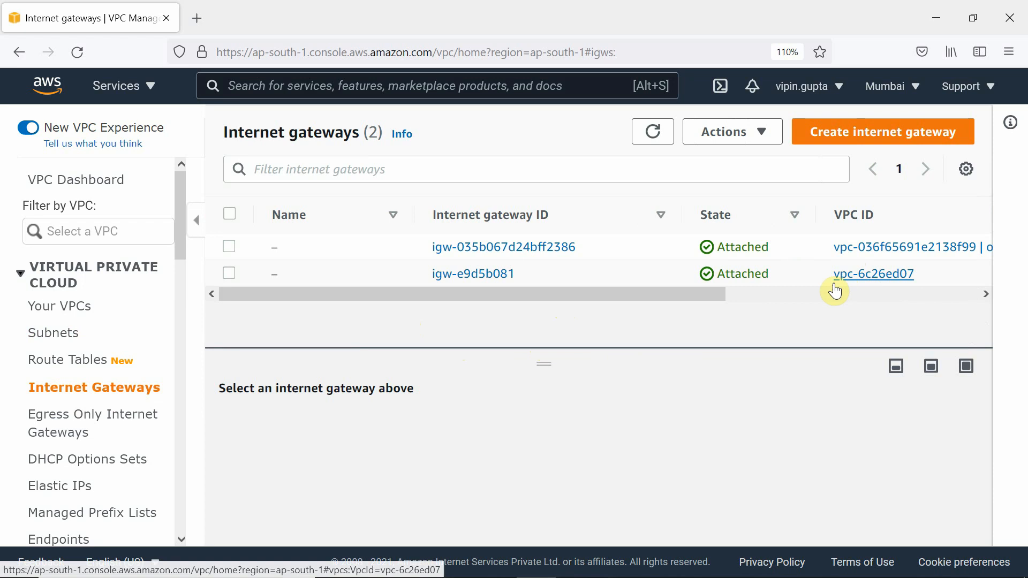
left_click(81, 307)
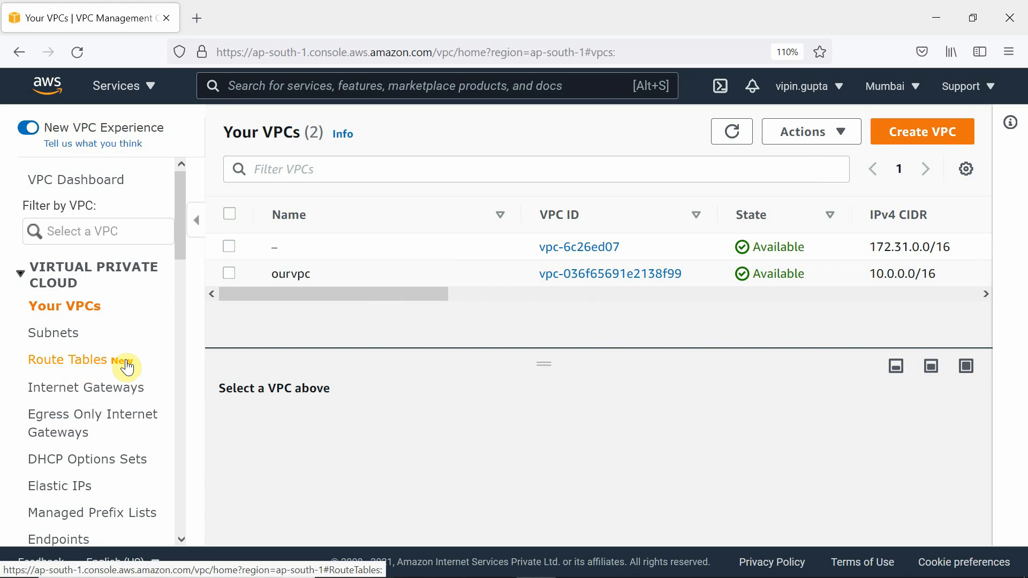
left_click(107, 396)
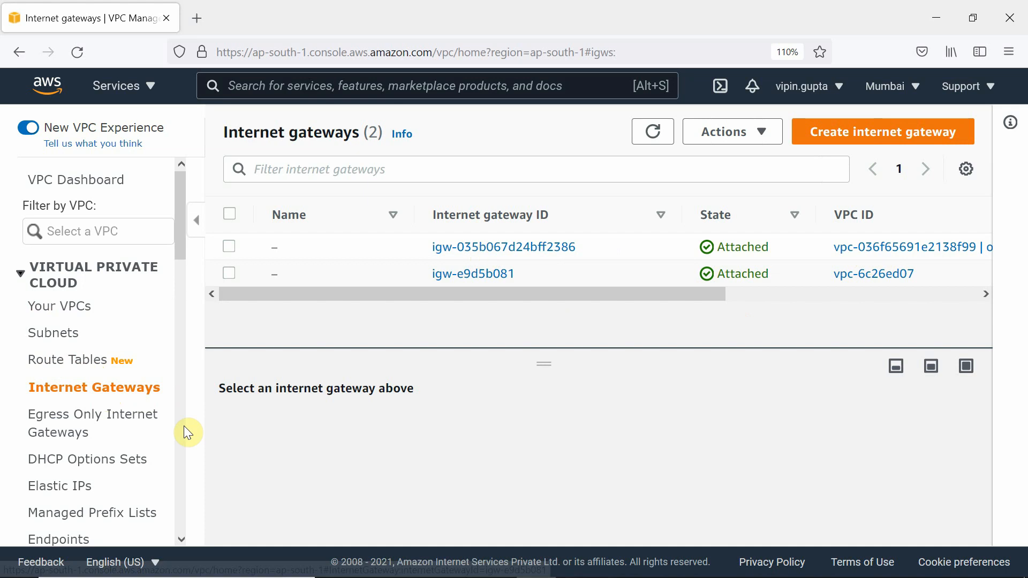
Open the NAT gateways and examine the gateway's Elastic IP address, subnet and VPC details
left_click_drag(181, 251, 156, 333)
left_click(90, 406)
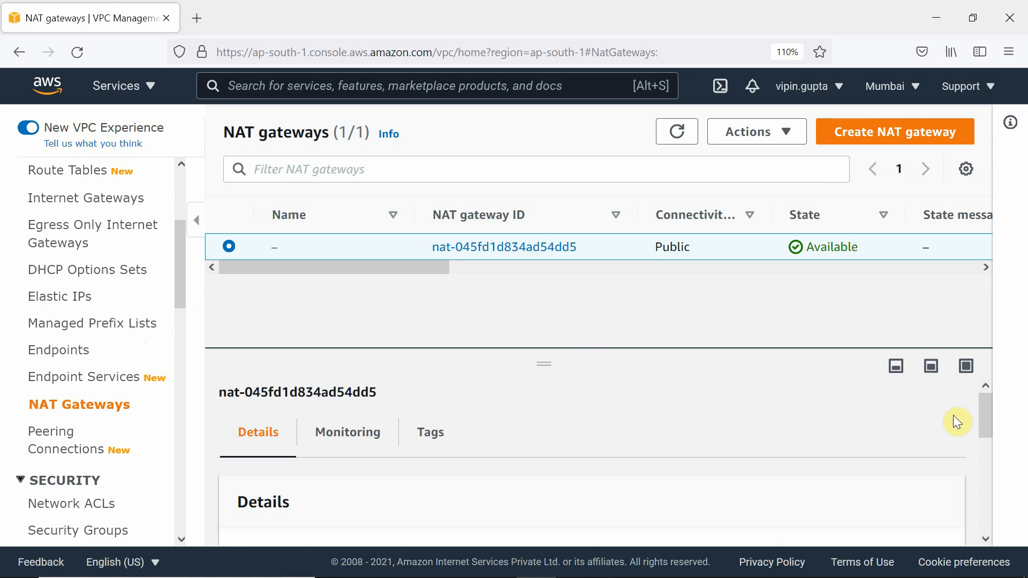
left_click_drag(988, 418, 986, 489)
mouse_move(978, 491)
left_mouse_down()
mouse_move(975, 512)
mouse_move(973, 476)
left_mouse_up()
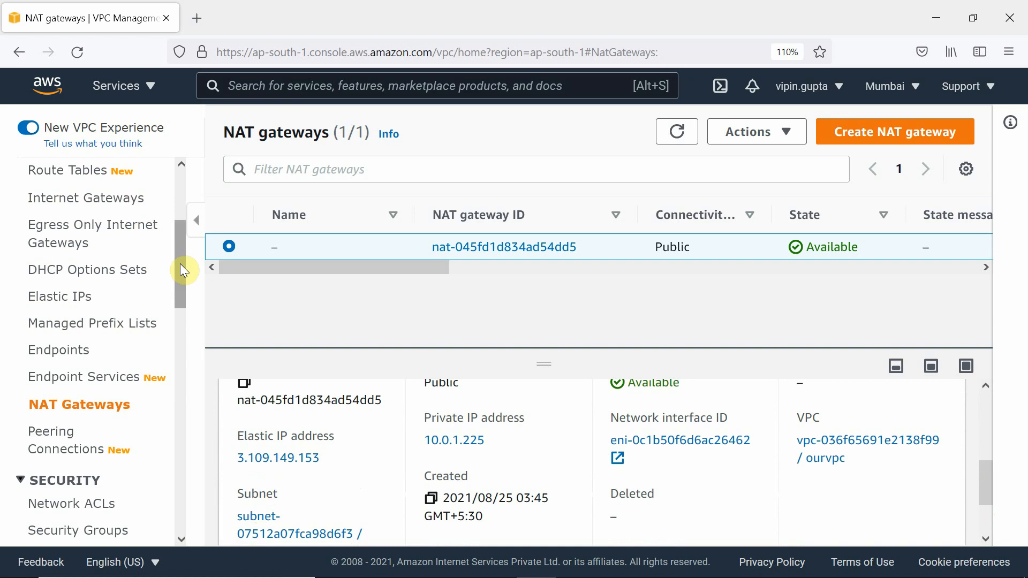
Open the route tables by way of the subnet list and examine their subnet associations, main status and VPC
left_click_drag(180, 264, 180, 222)
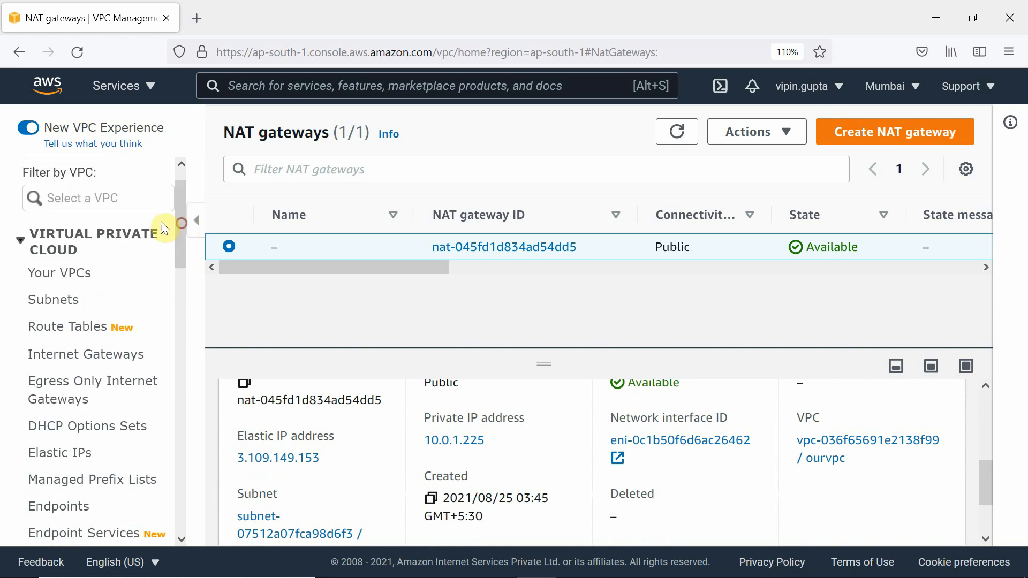
left_click(71, 298)
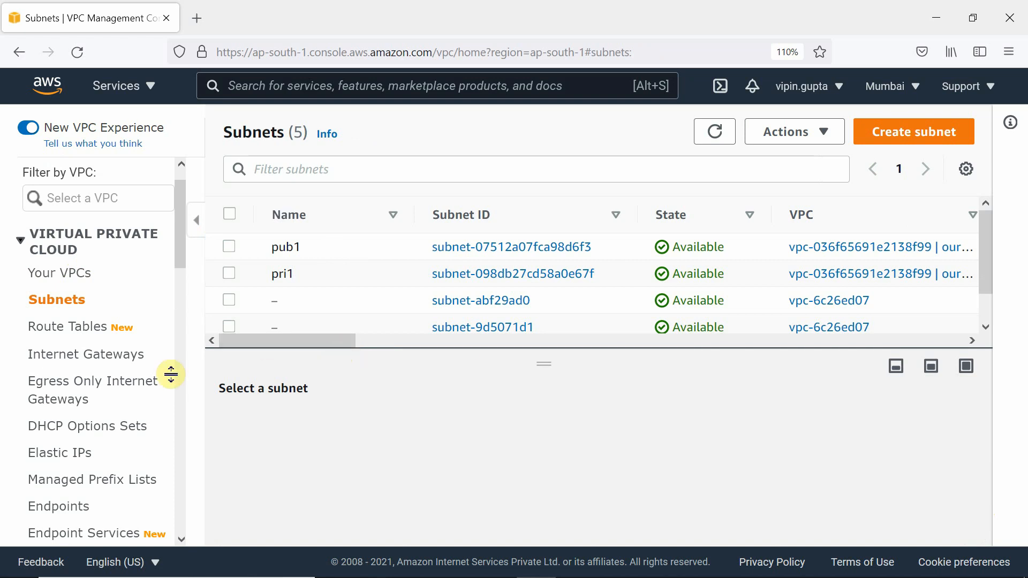
left_click(93, 332)
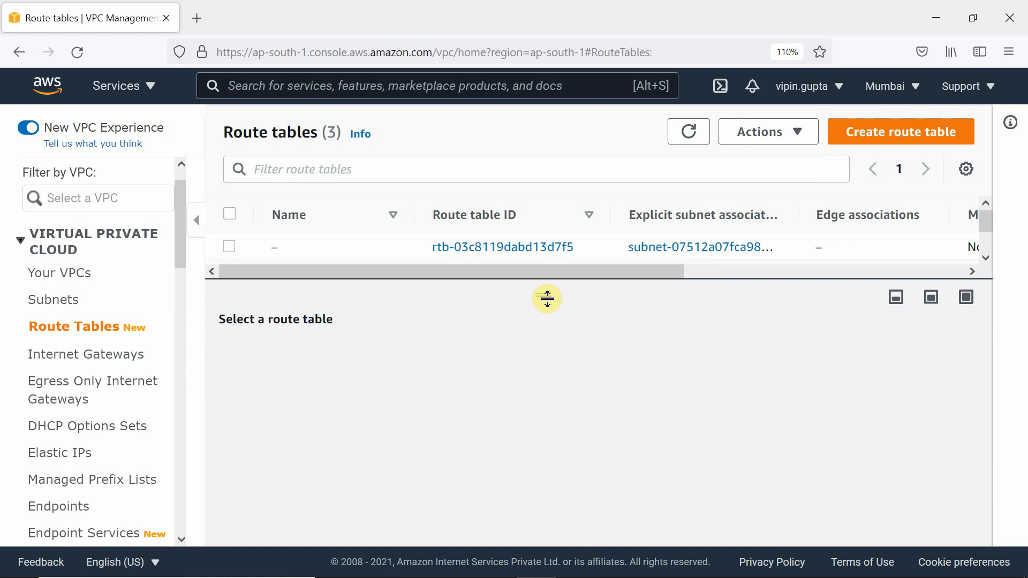
left_click_drag(542, 298, 638, 390)
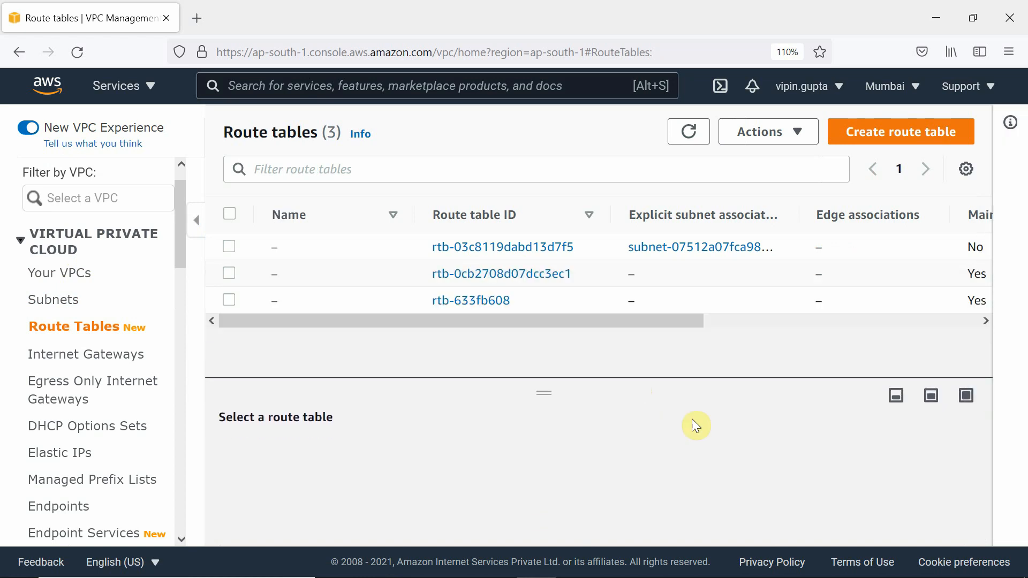
left_click_drag(646, 323, 956, 316)
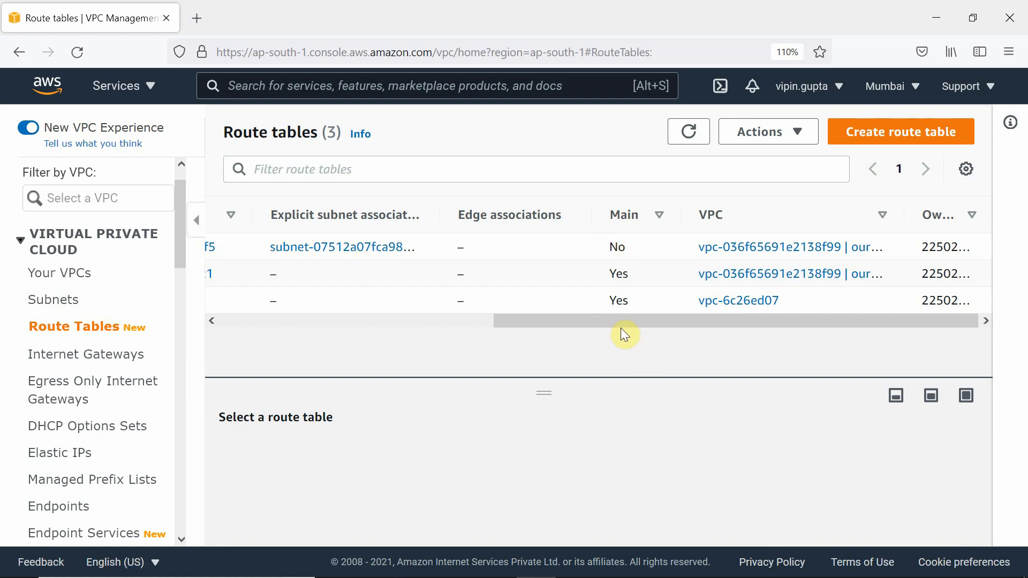
left_click_drag(622, 328, 339, 322)
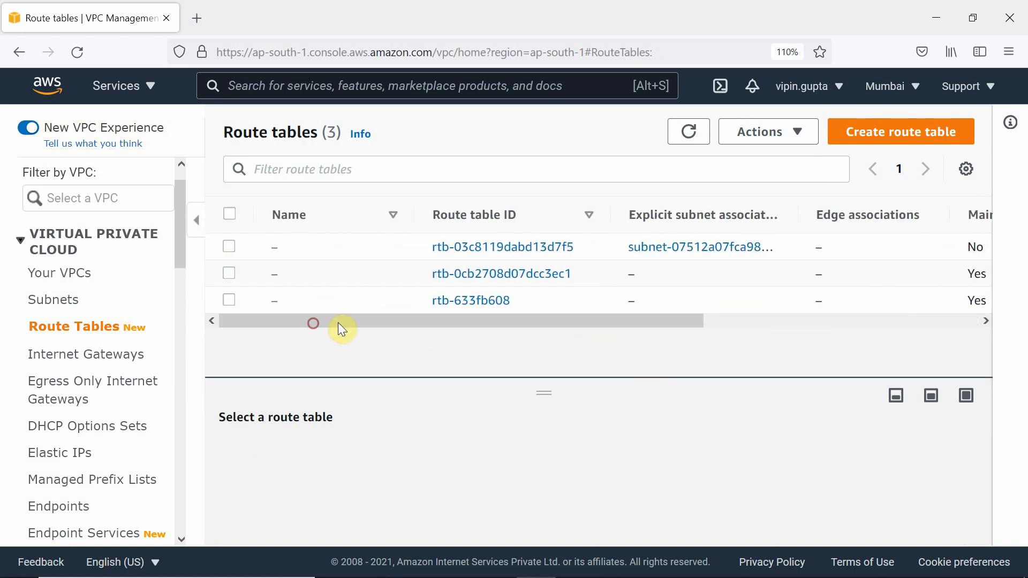
Open the main route table of ourvpc and examine its routes and subnet associations
left_click(462, 277)
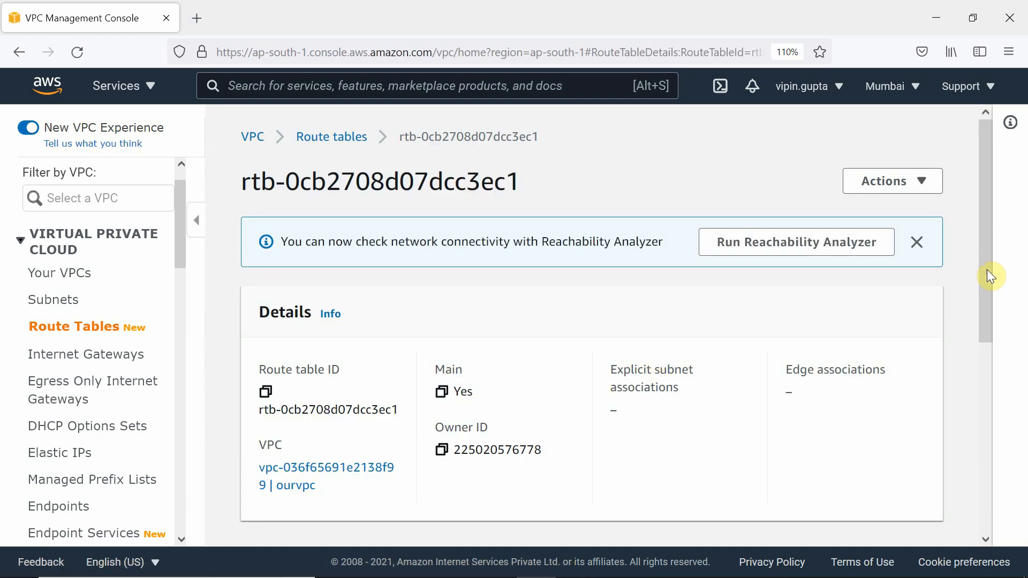
left_click_drag(987, 254, 988, 432)
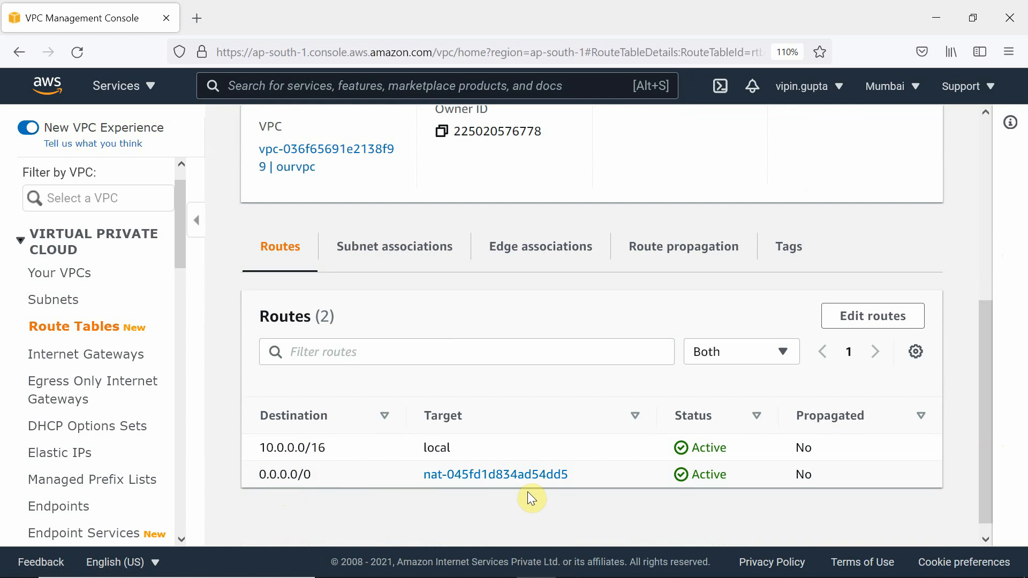
left_click(413, 250)
left_click_drag(982, 319, 1002, 471)
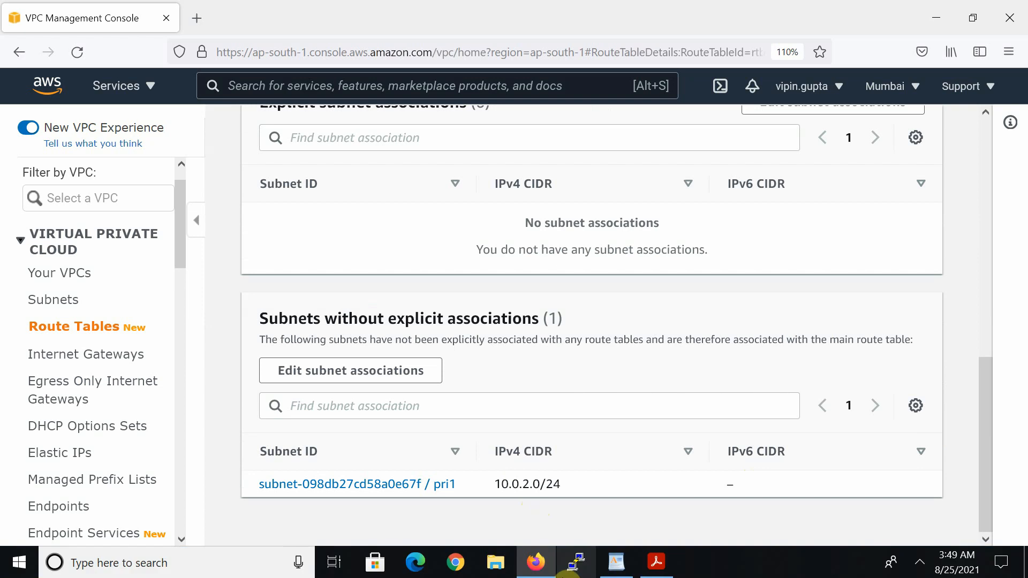
Switch to the PDF diagram to compare the route tables of pub1 and pri1, and return to the AWS console in Firefox
left_click(652, 568)
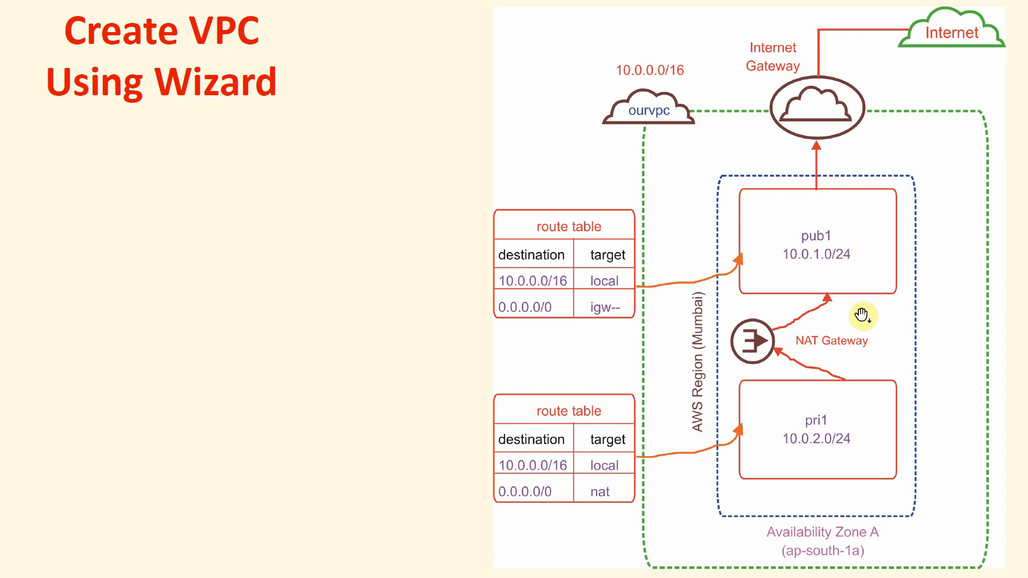
key("alt+Tab")
key("alt+Tab")
key("alt+Tab")
key("alt+Tab")
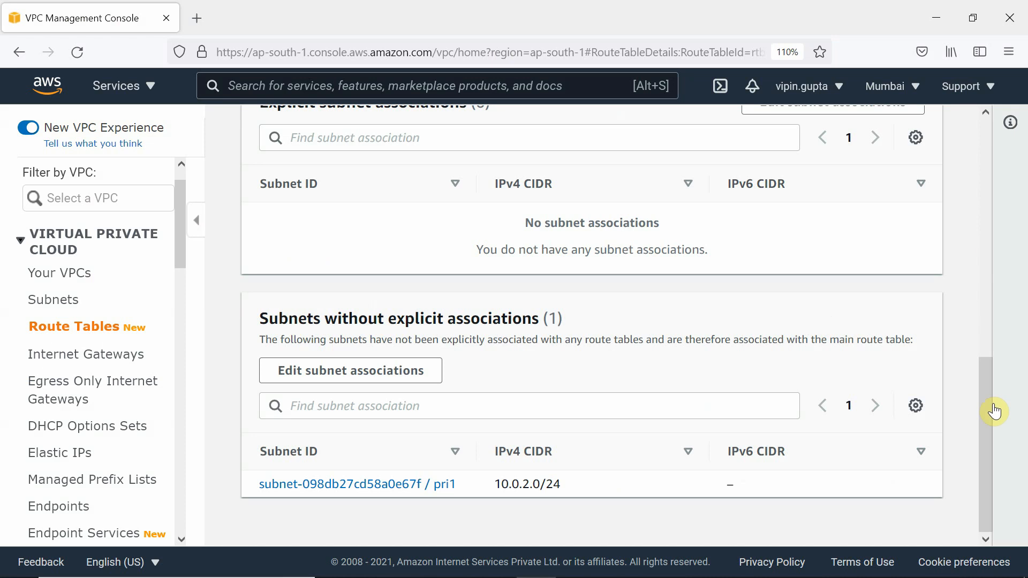
Open the route table explicitly associated with pub1 from the route table list, examine its routes, and return to the VPC list
left_click_drag(993, 403, 981, 268)
left_click_drag(982, 354, 987, 153)
left_click(339, 137)
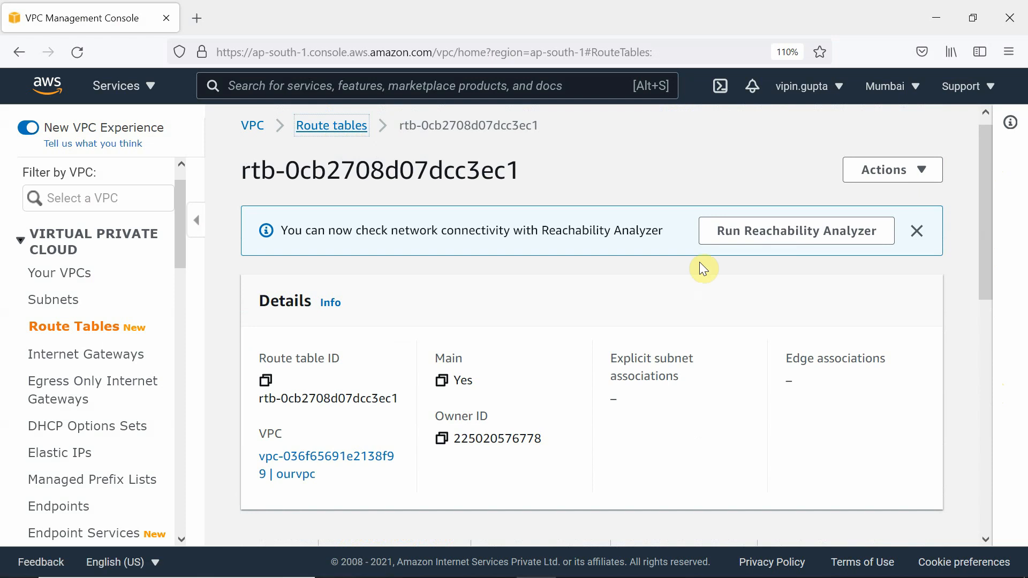
left_click(750, 445)
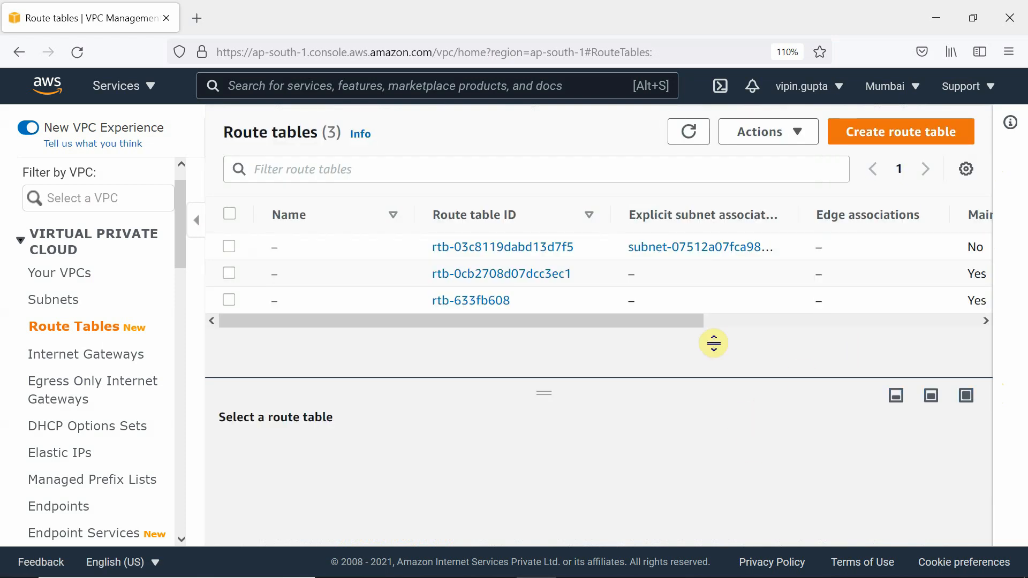
left_click(501, 249)
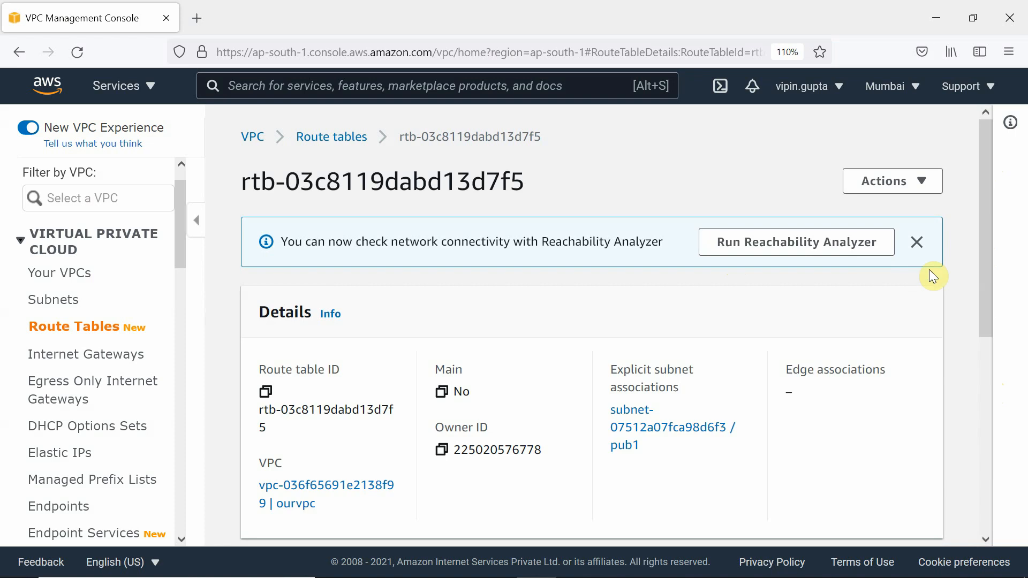
left_click_drag(979, 252, 1020, 459)
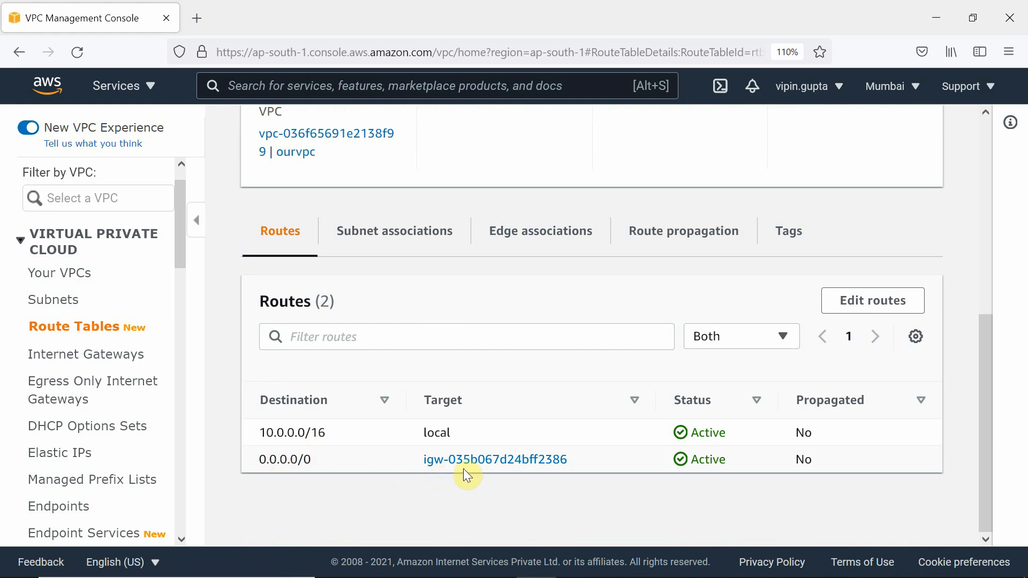
left_click_drag(991, 378, 979, 172)
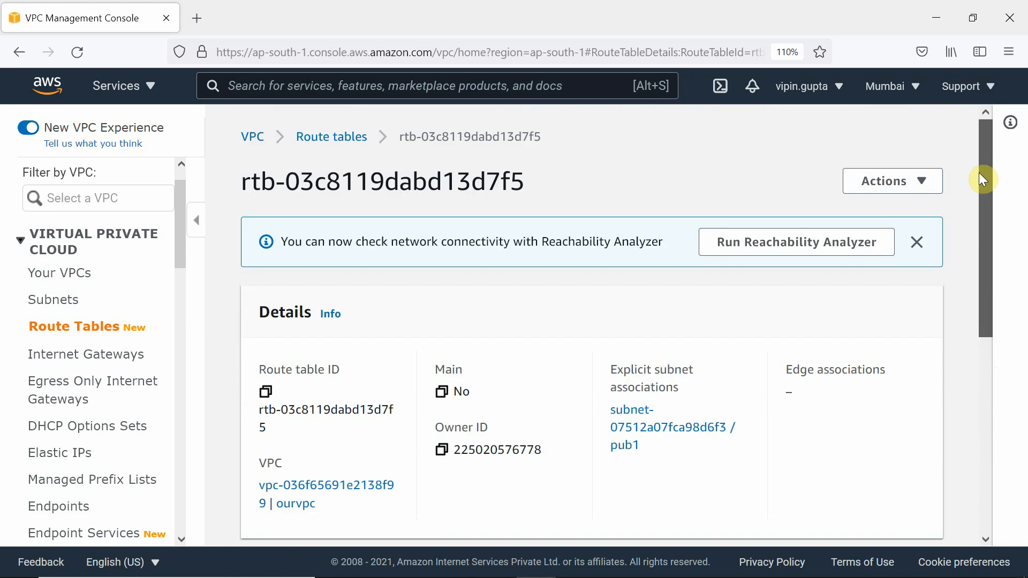
left_click(44, 280)
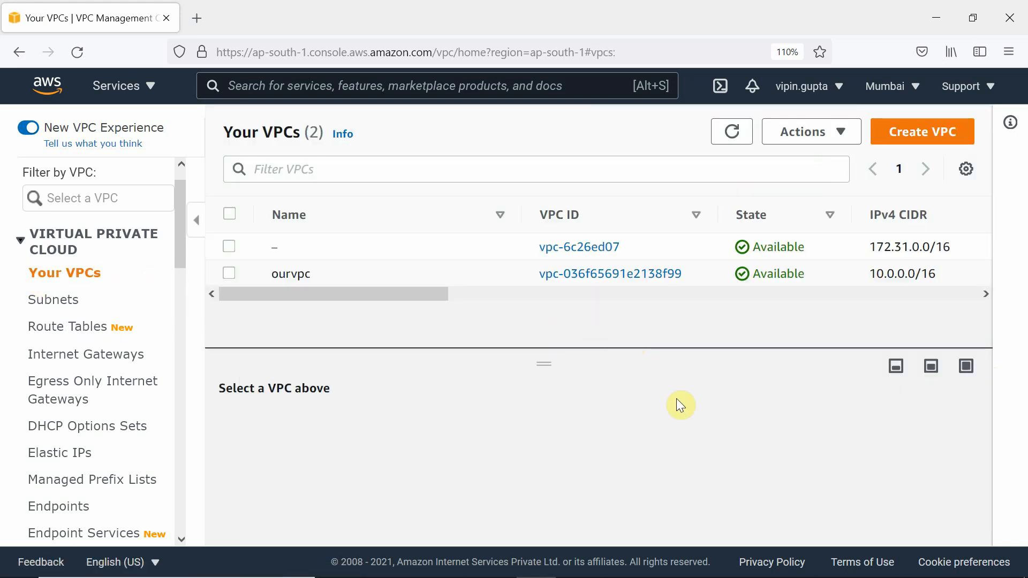